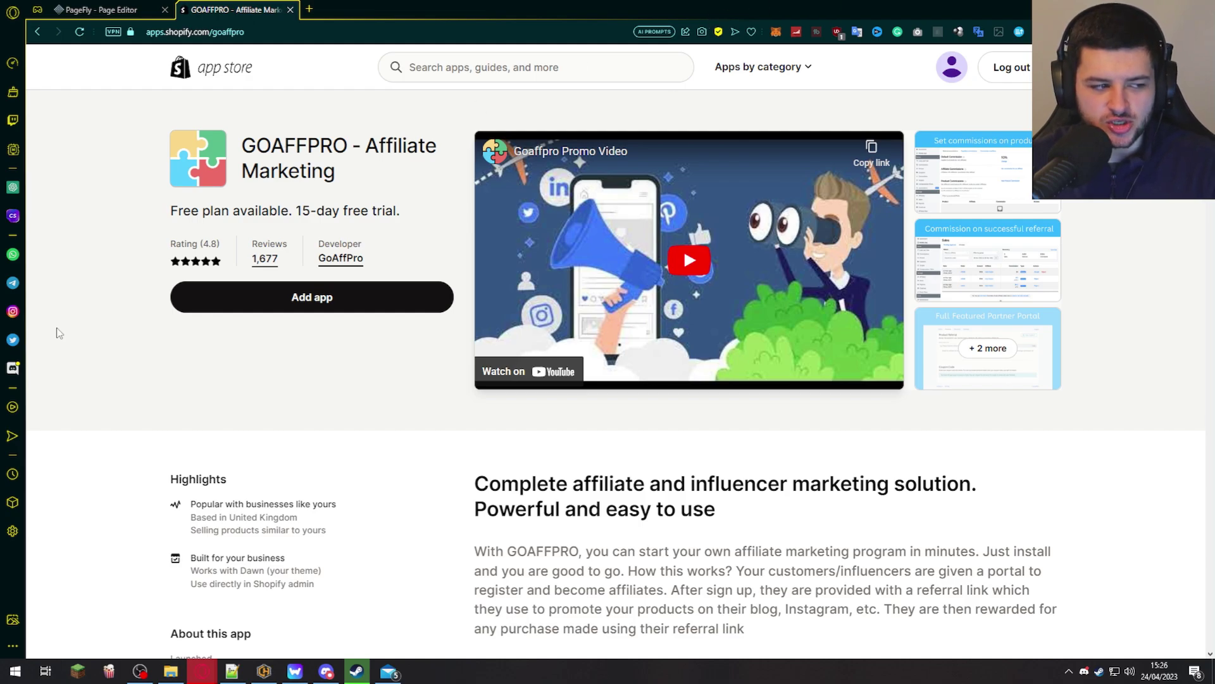
scroll(392, 284, "down", 3)
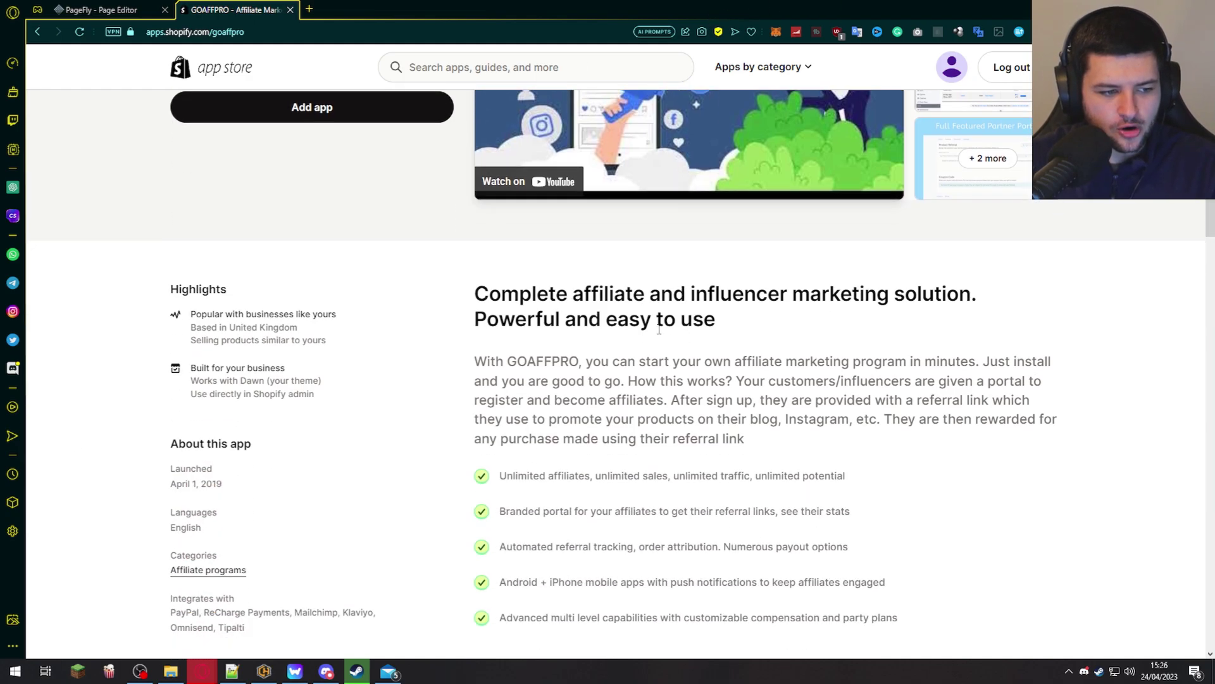
left_click_drag(474, 293, 743, 295)
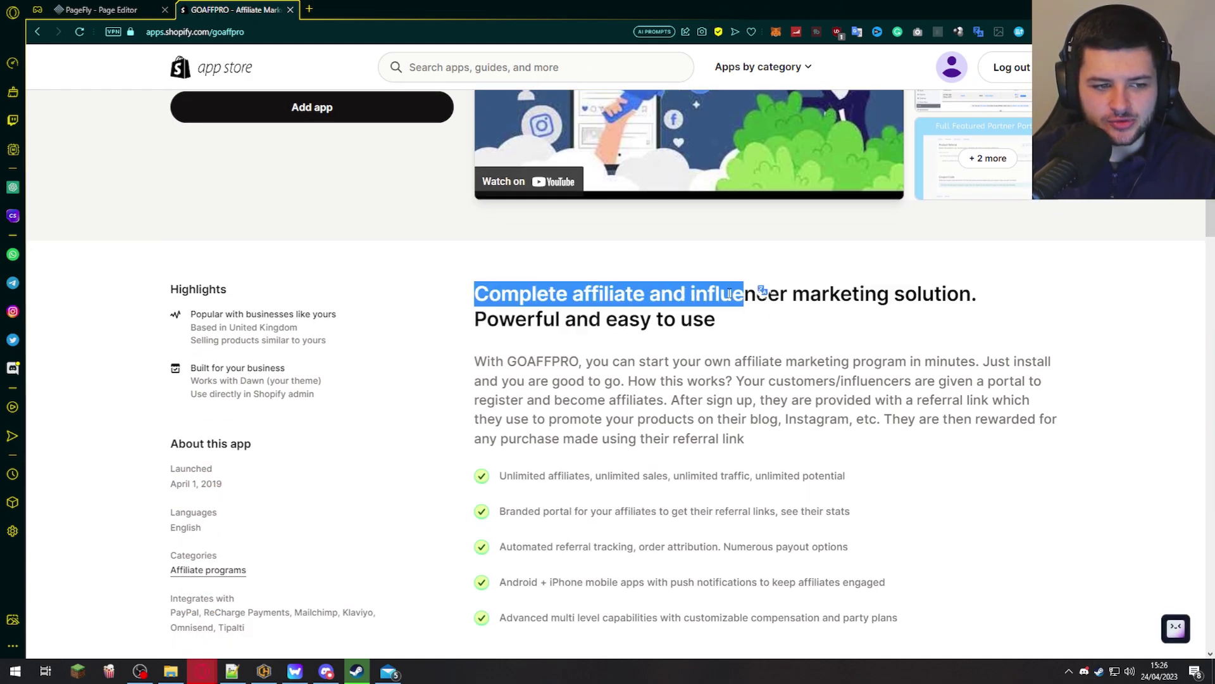
scroll(762, 253, "down", 2)
left_click(603, 262)
scroll(602, 262, "down", 1)
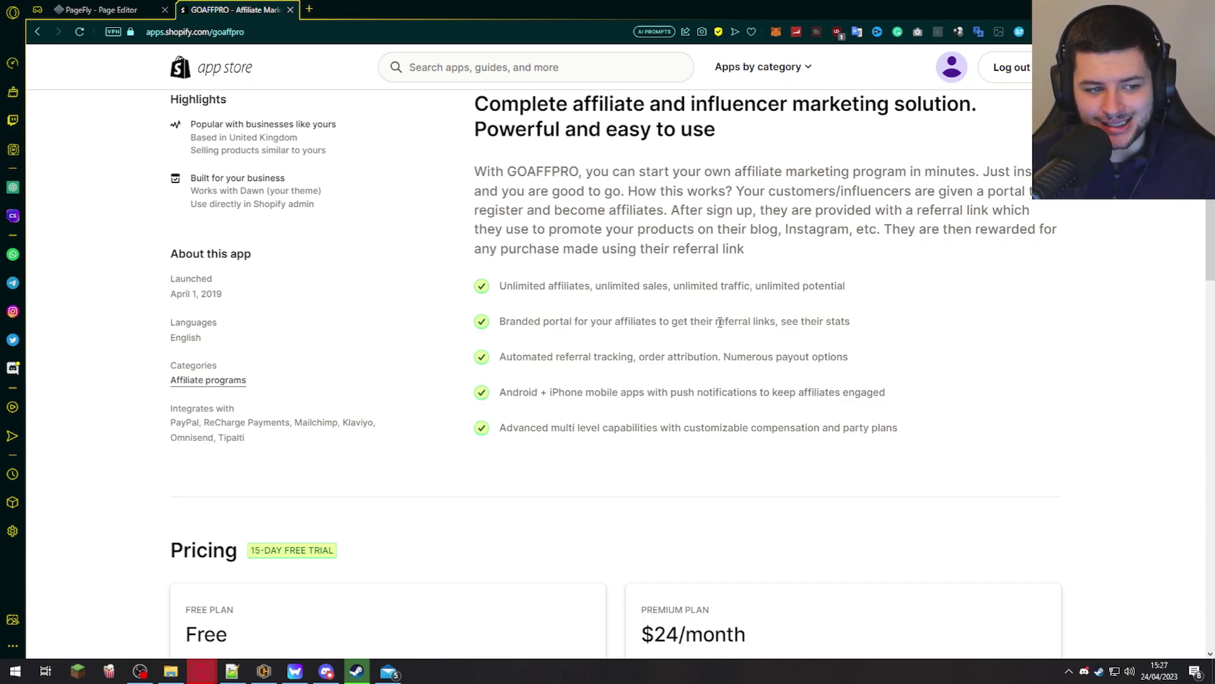
left_click_drag(778, 321, 867, 325)
left_click(801, 332)
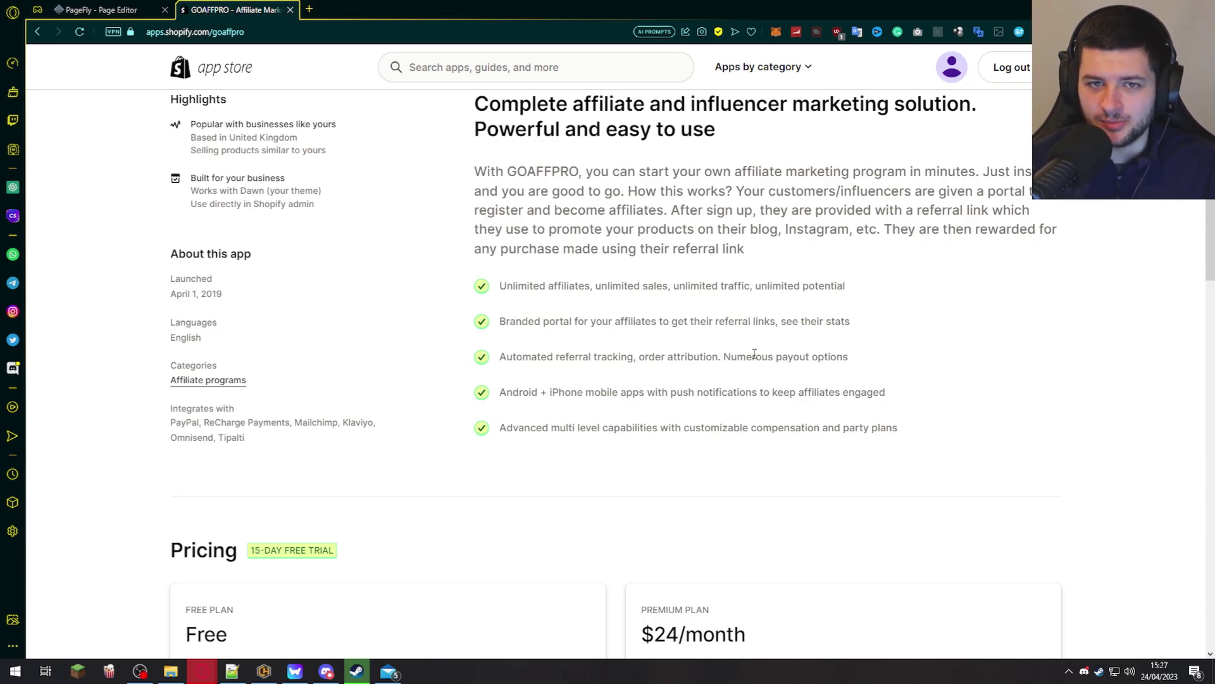
scroll(755, 354, "up", 6)
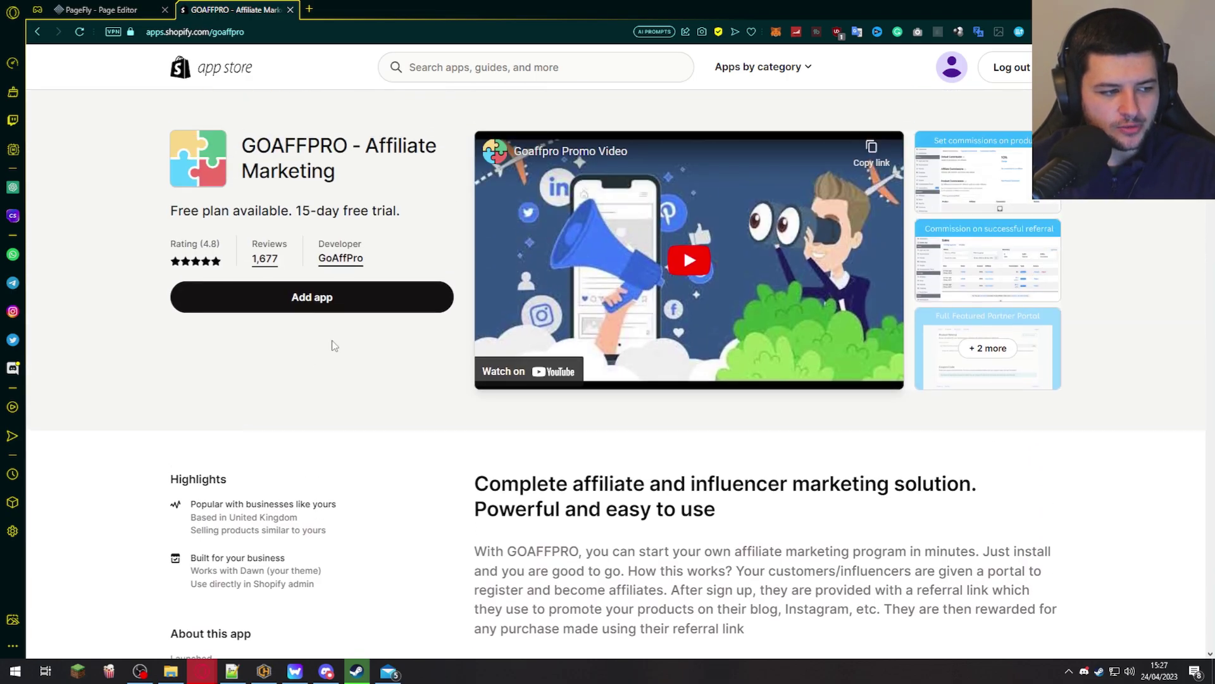
Install the GOAFFPRO app on the FREE plan and start its setup wizard
left_click(324, 303)
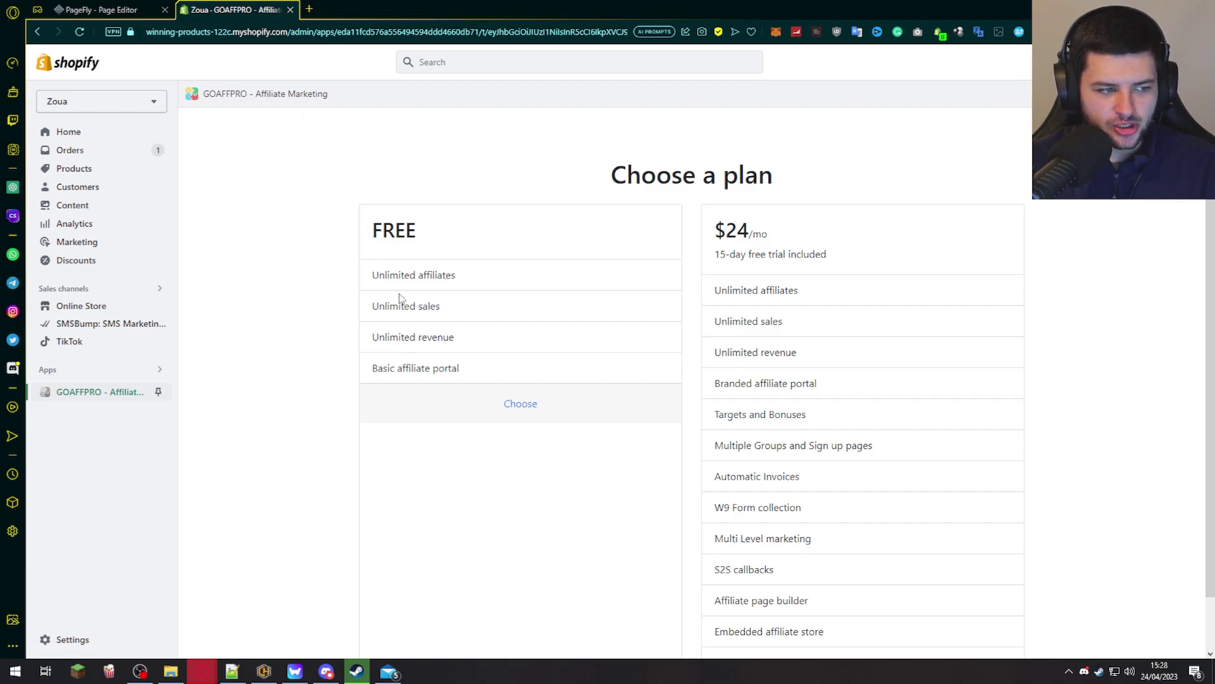
left_click(512, 403)
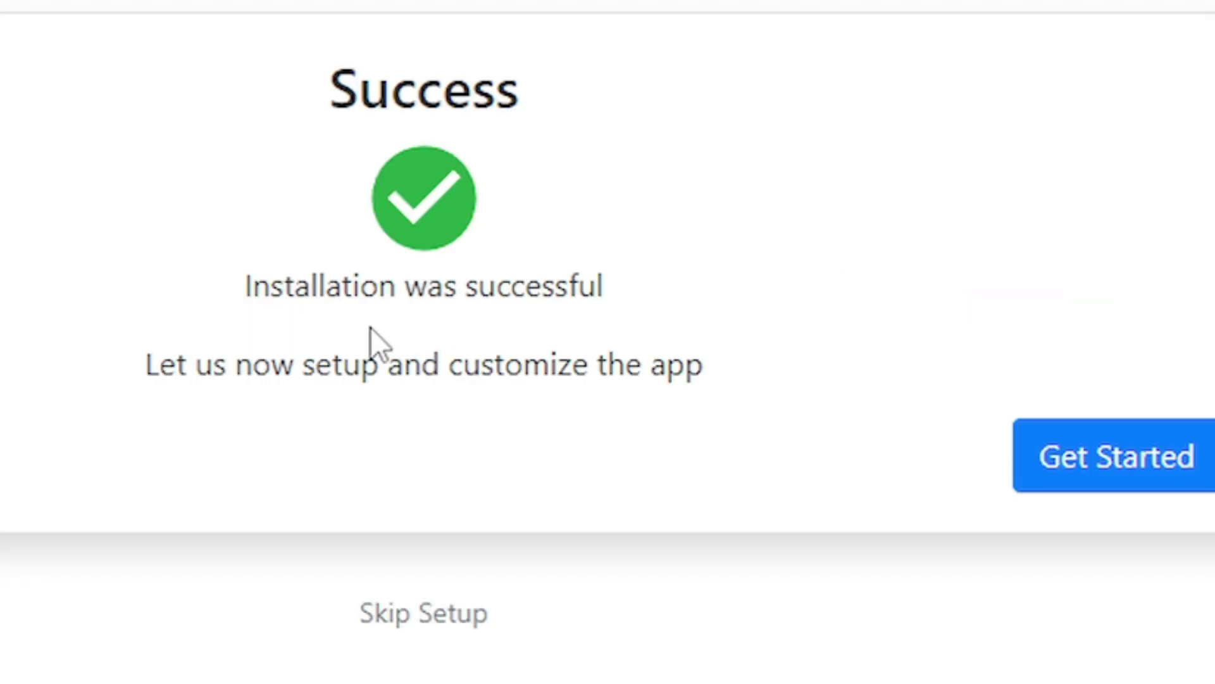
left_click(1063, 468)
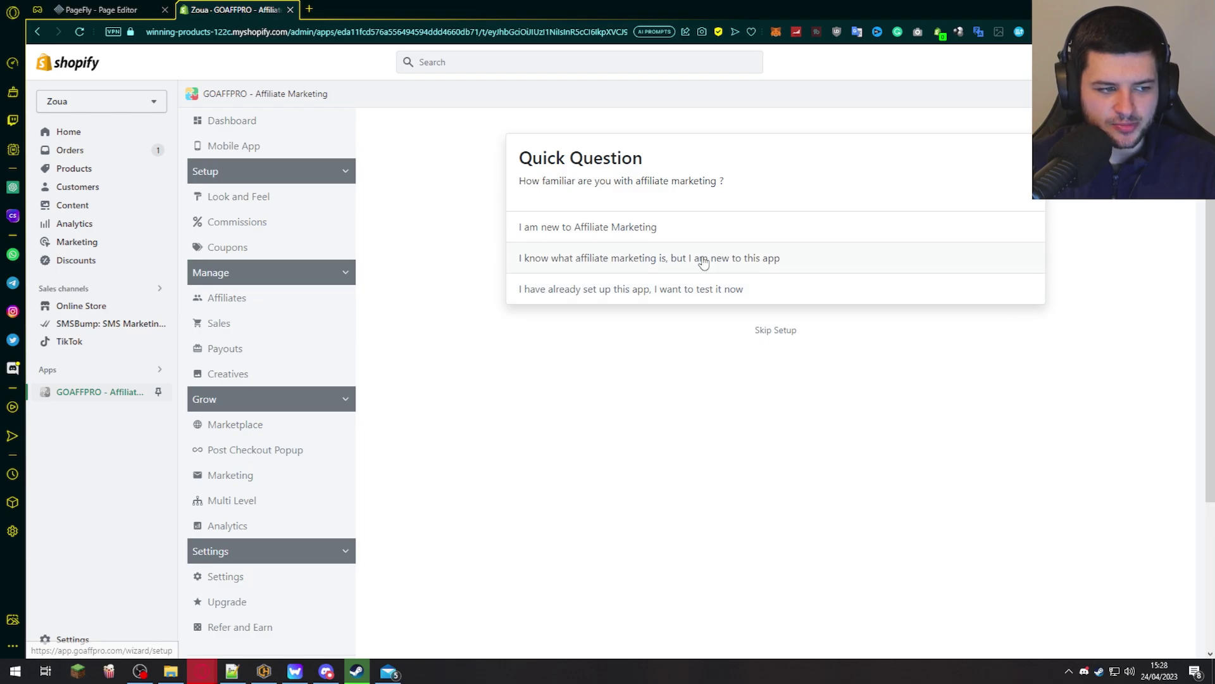
Choose 'I am new to Affiliate Marketing' and step through the intro screens past Payouts
left_click(529, 231)
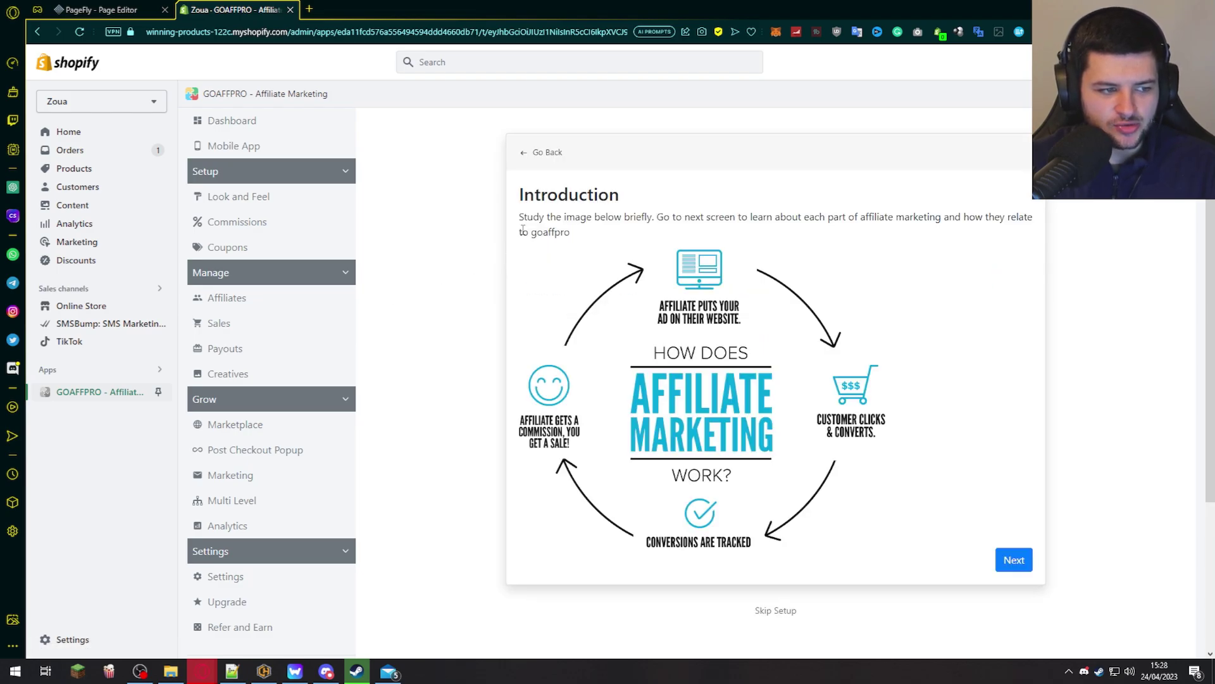
scroll(990, 469, "down", 2)
left_click(1010, 435)
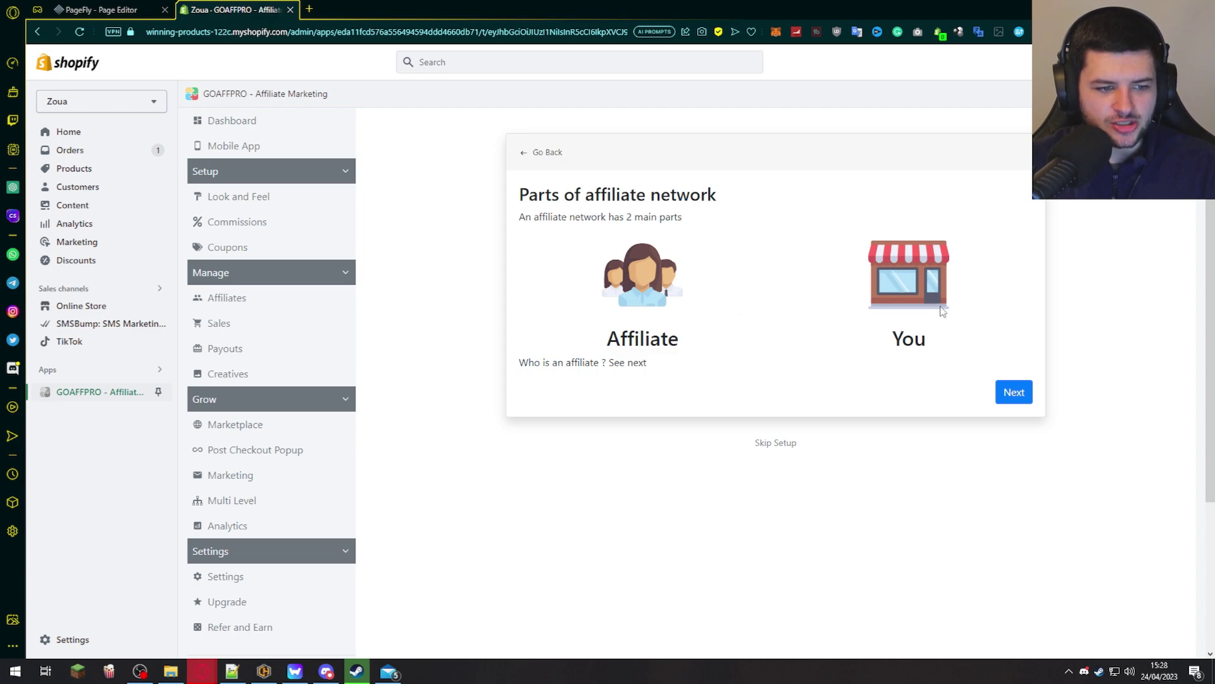
left_click(1028, 393)
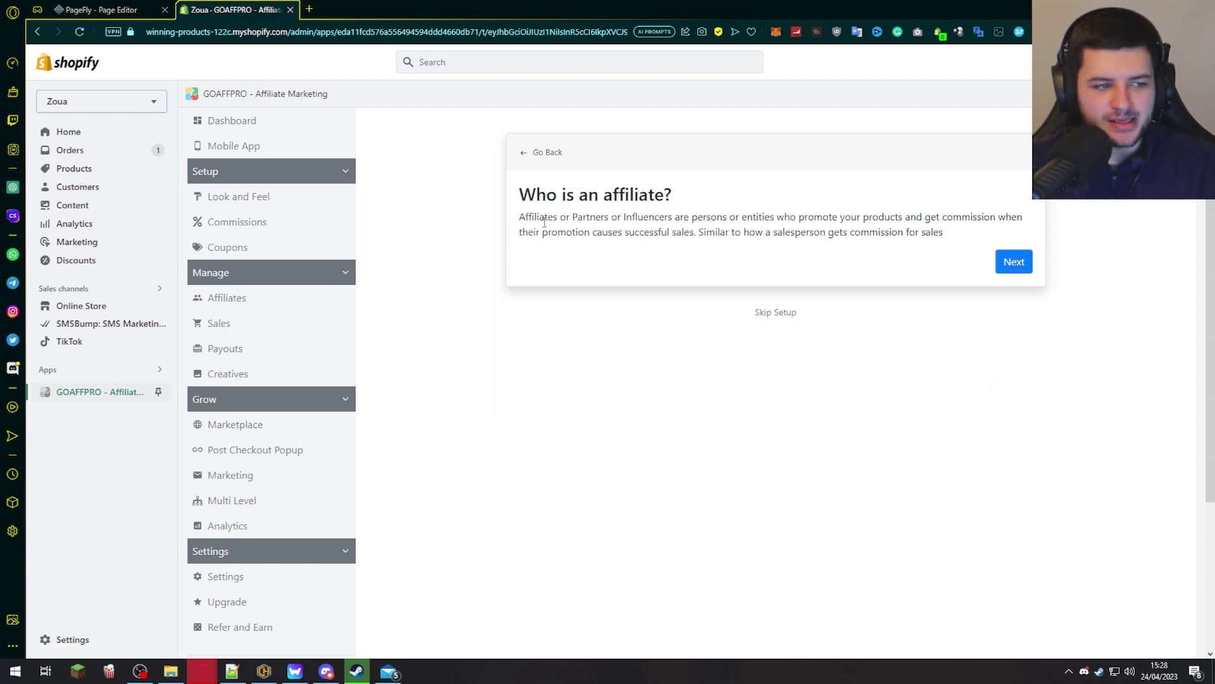
left_click(1012, 261)
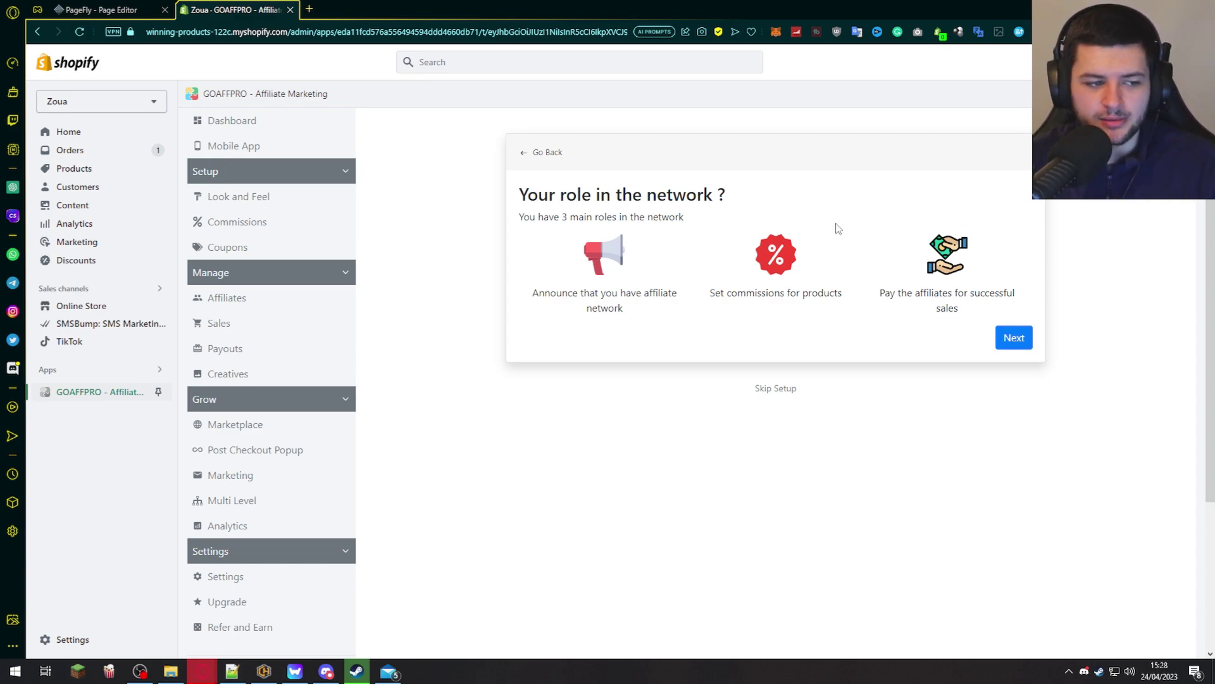
left_click(1013, 339)
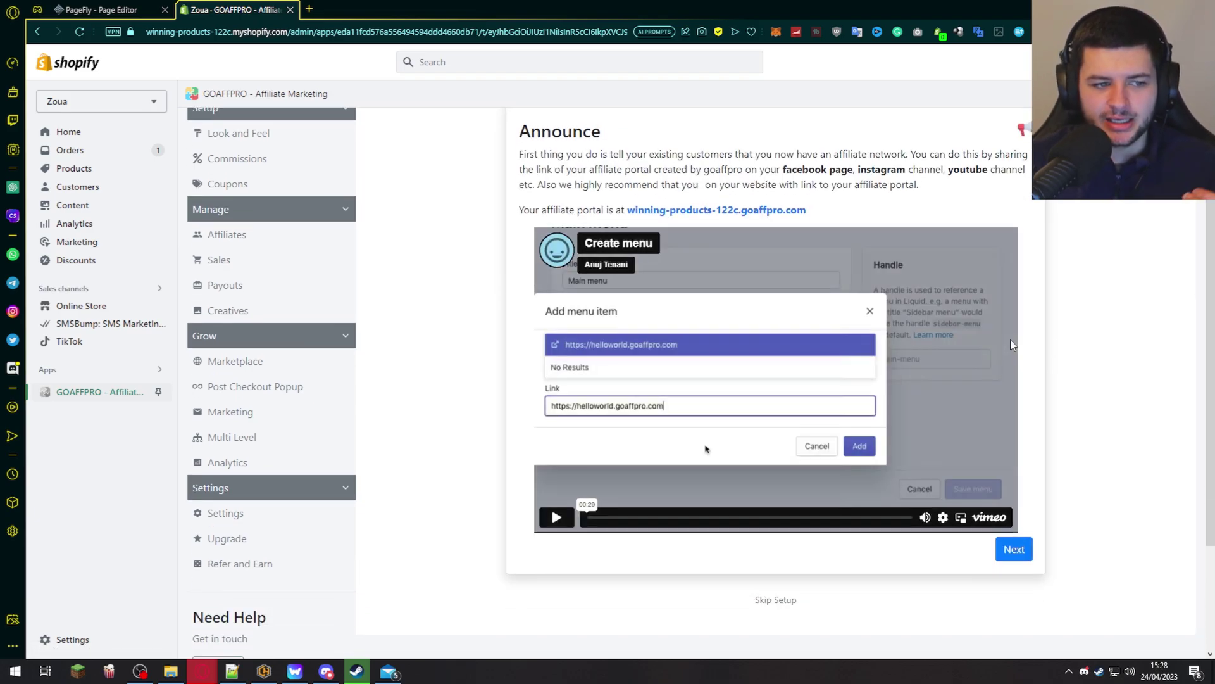
left_click(1010, 265)
left_click(1011, 265)
Start the basic setup and change the Percentage commission from 10 to 35, then save
left_click(1010, 247)
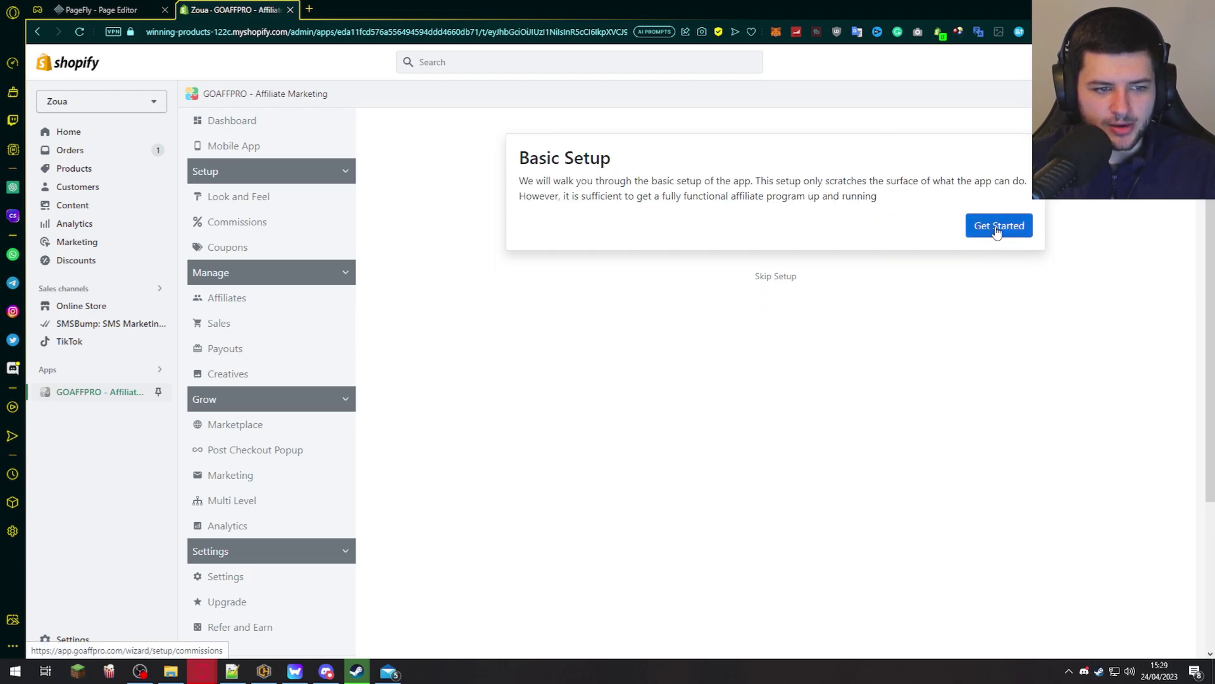
left_click(979, 227)
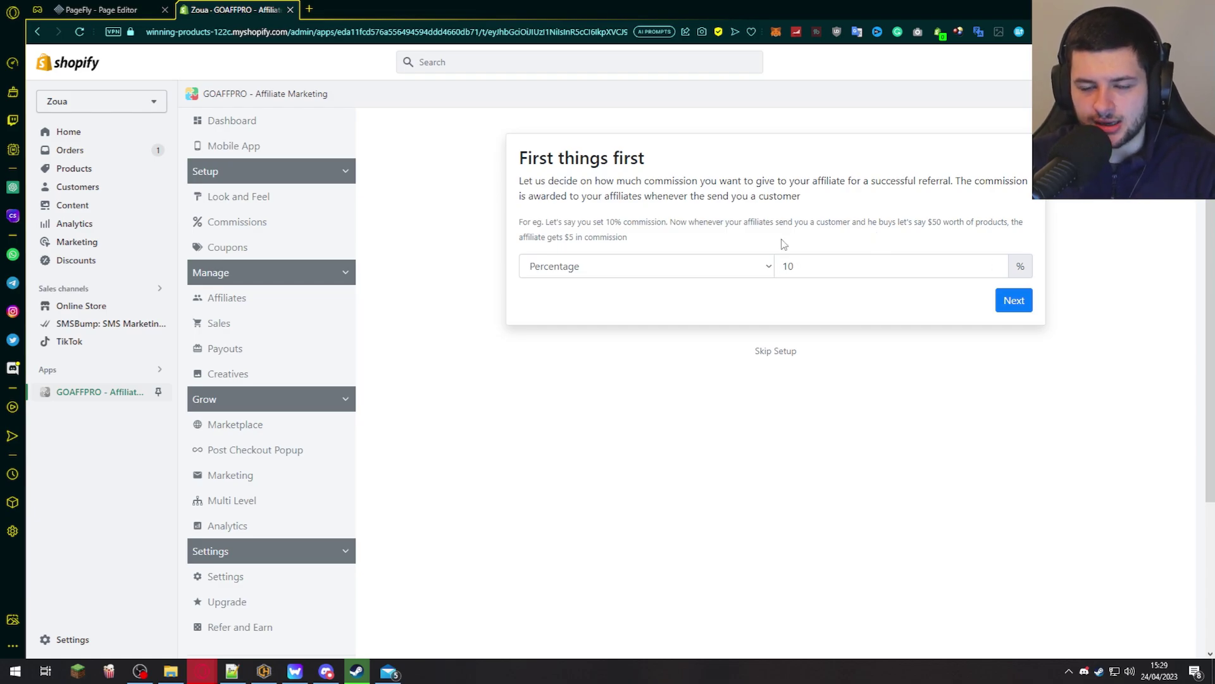
left_click(798, 267)
left_click(762, 267)
left_click(755, 274)
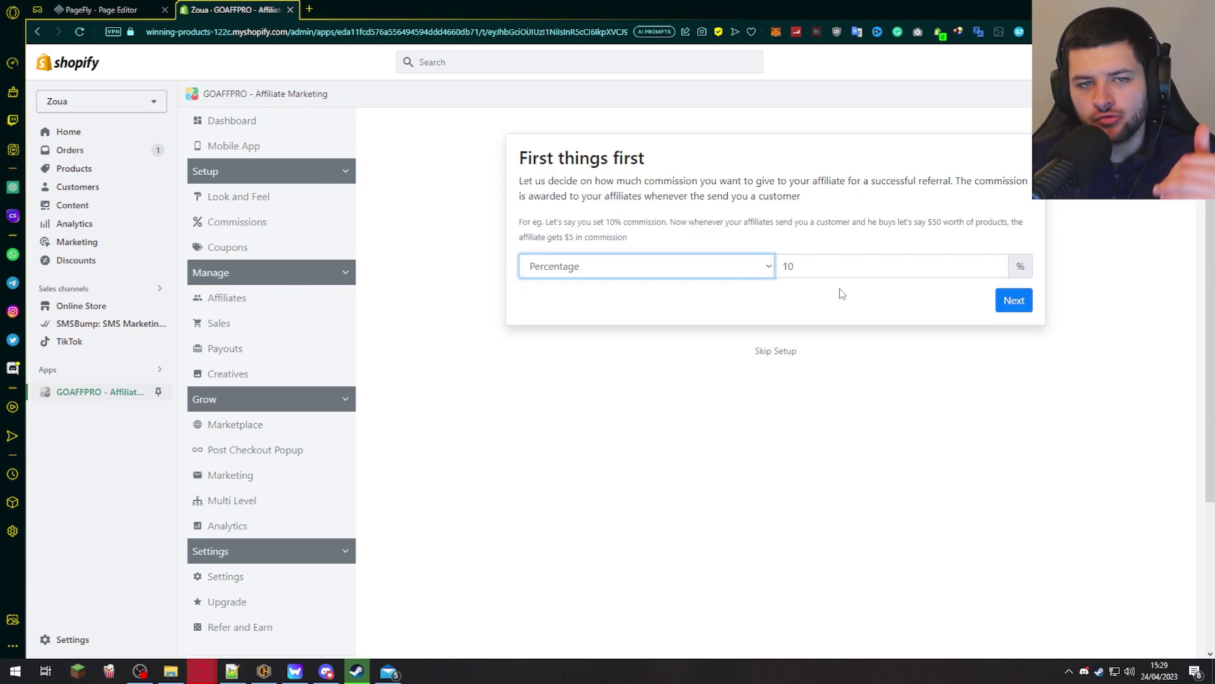
left_click_drag(847, 269, 563, 238)
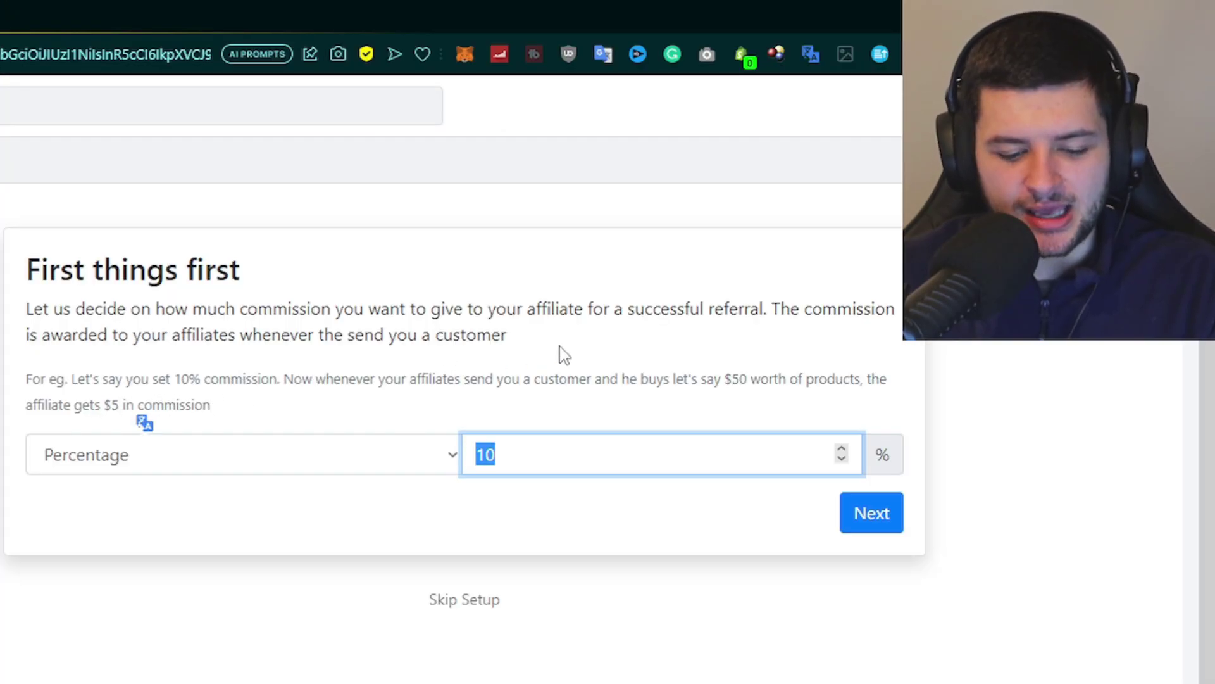
type("35")
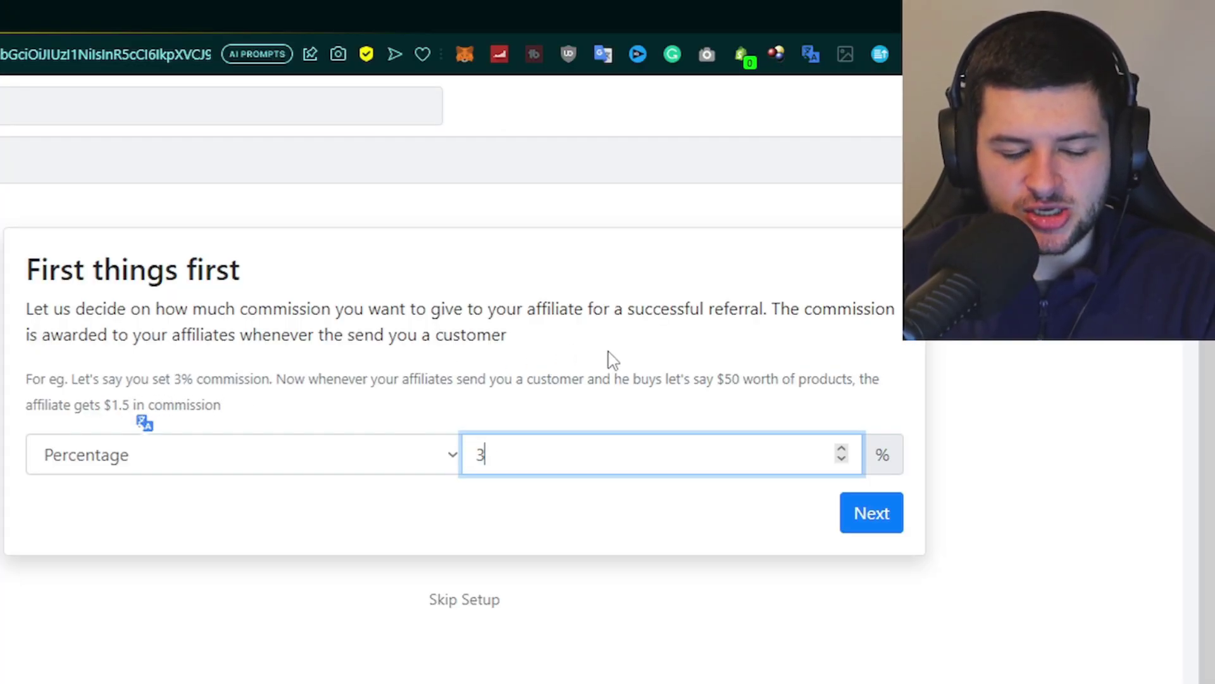
left_click(741, 597)
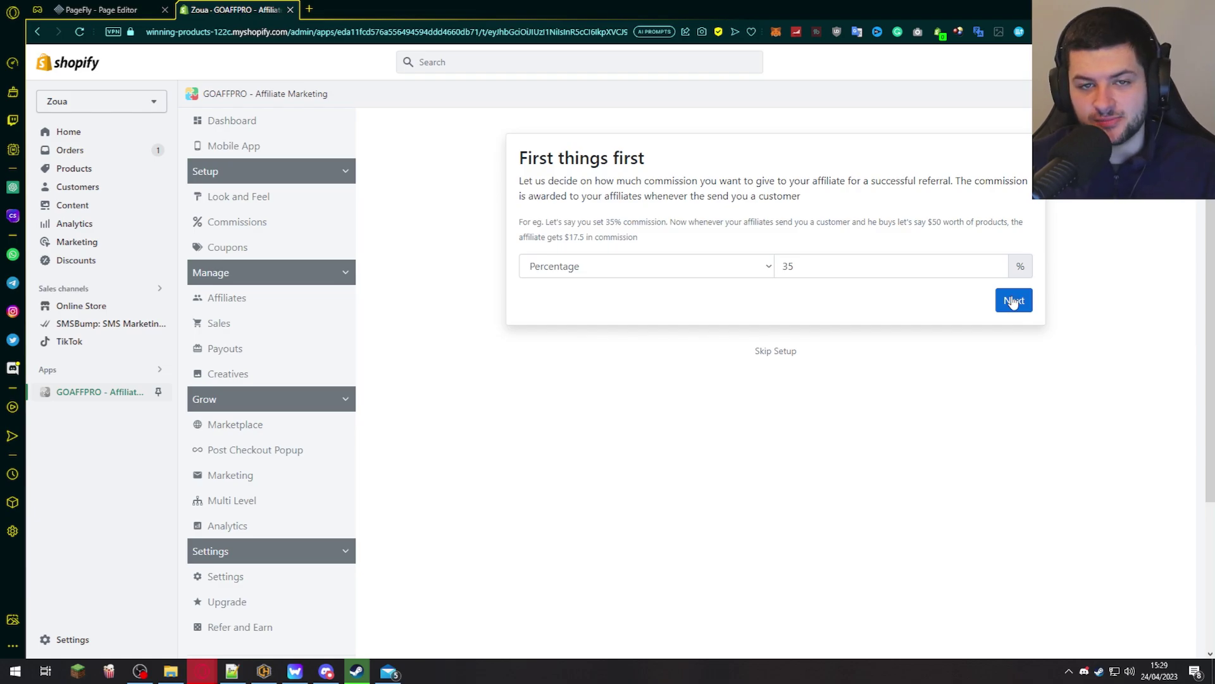
left_click(1013, 301)
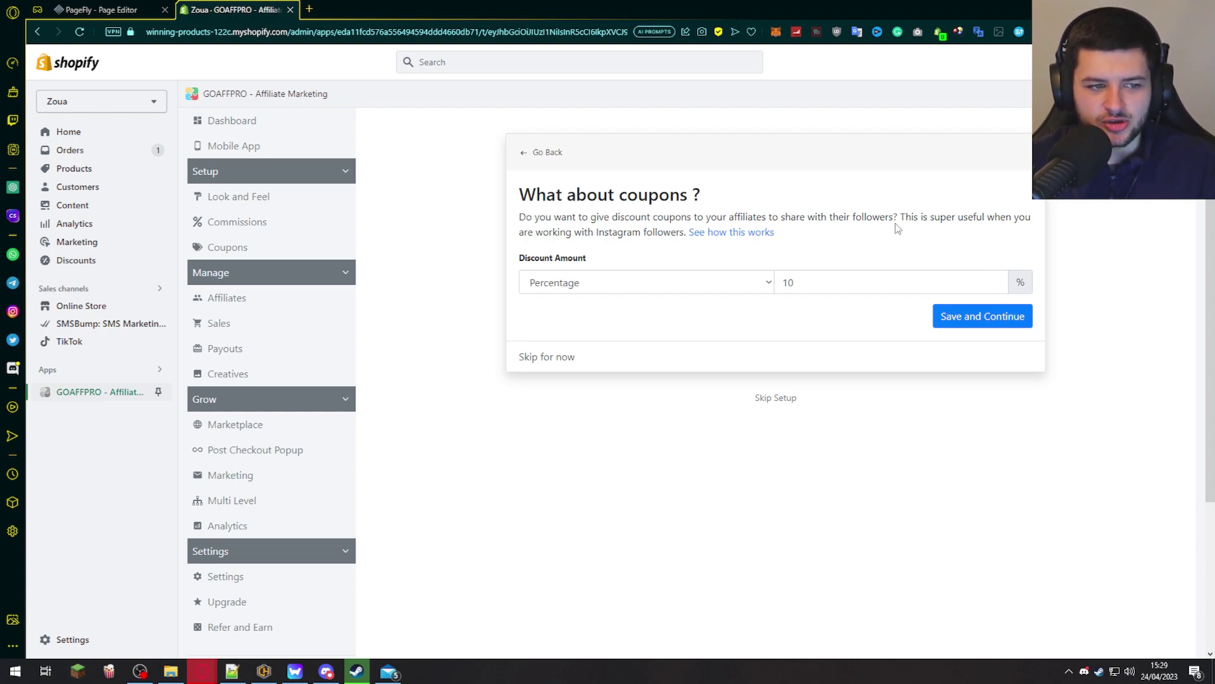
Keep the affiliate coupon discount amount at 10% and save to continue
left_click(815, 282)
double_click(826, 282)
left_click(835, 278)
left_click(985, 316)
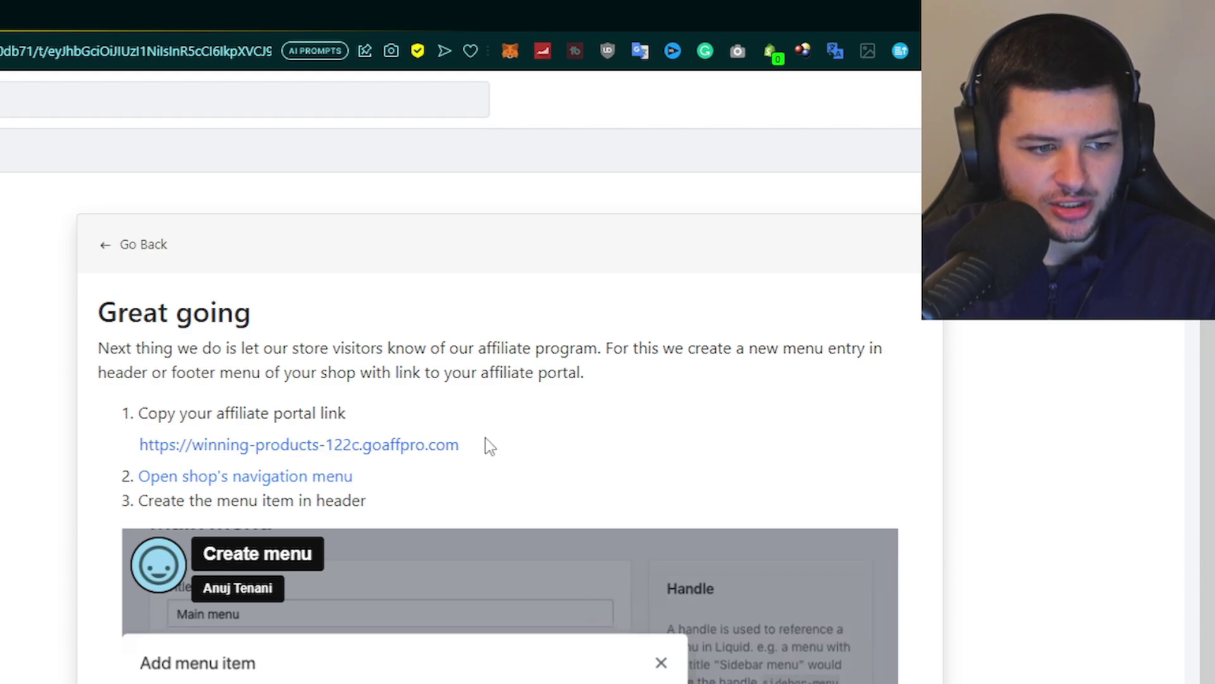
Copy the affiliate portal link address and go to the store's Navigation menus
right_click(199, 456)
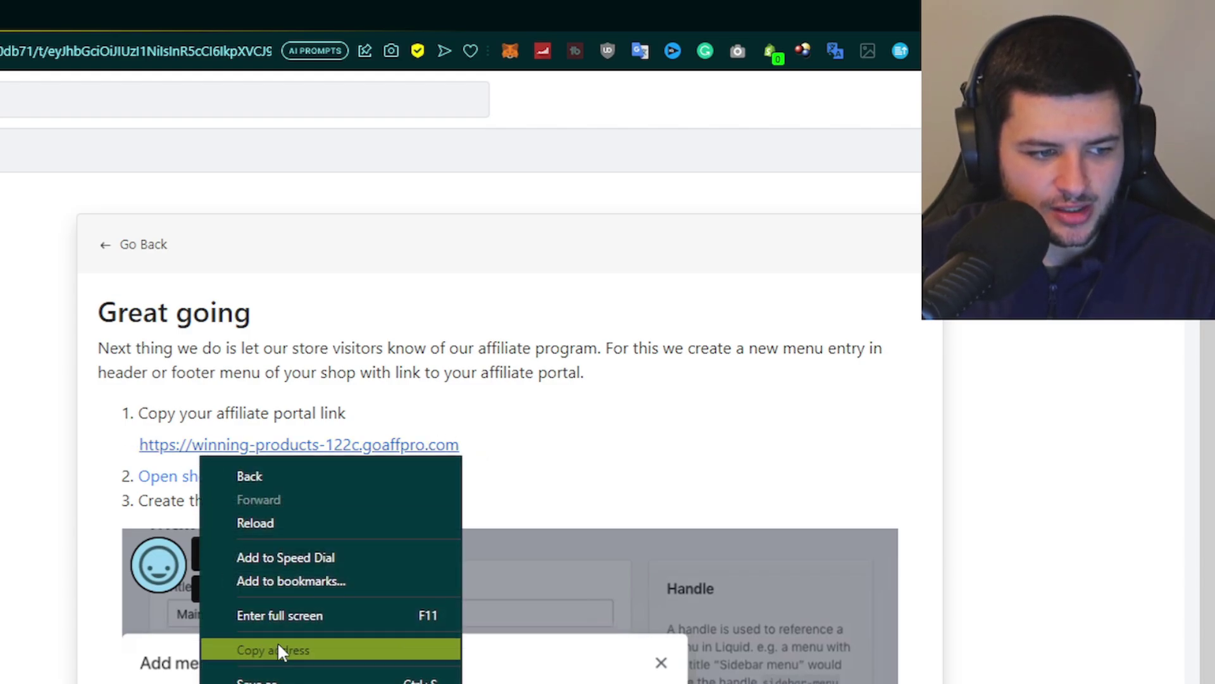
left_click(278, 647)
left_click_drag(606, 217, 674, 219)
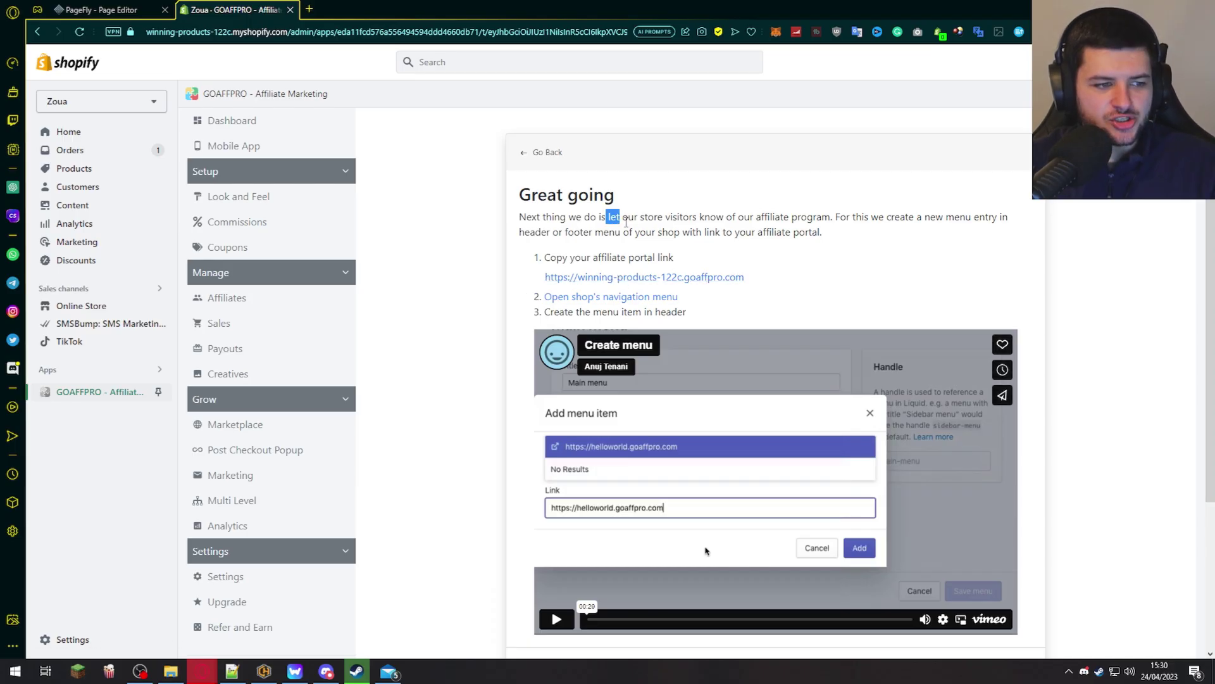
left_click(677, 220)
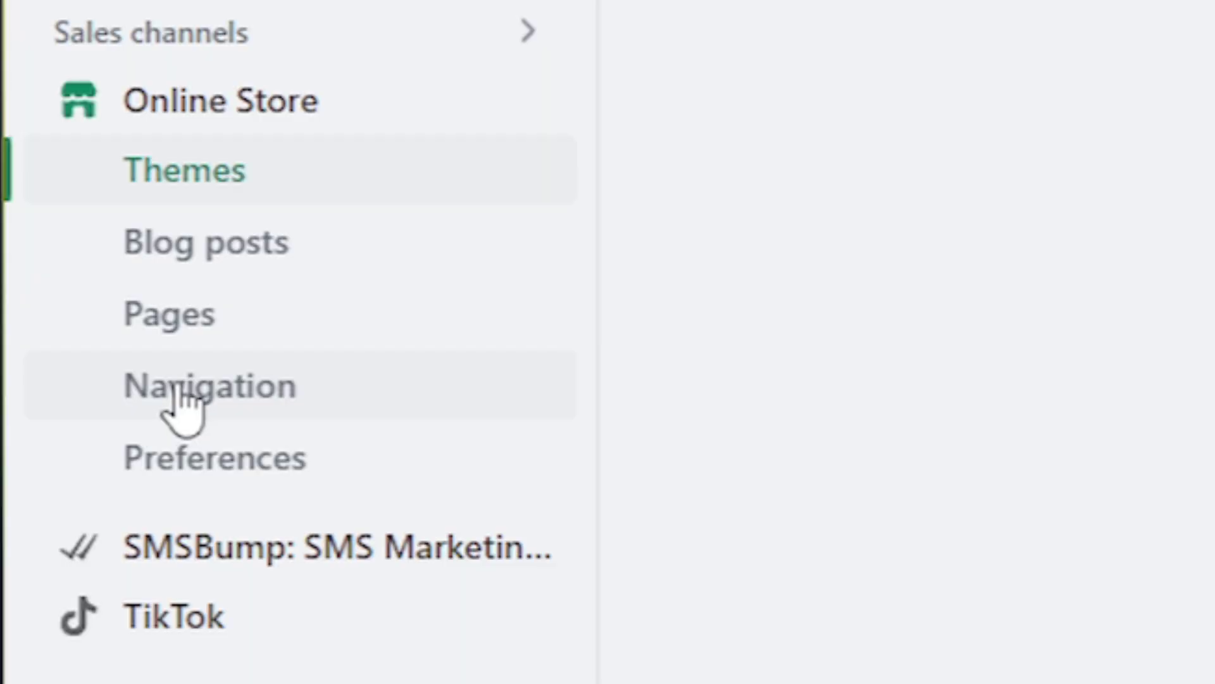
left_click(179, 391)
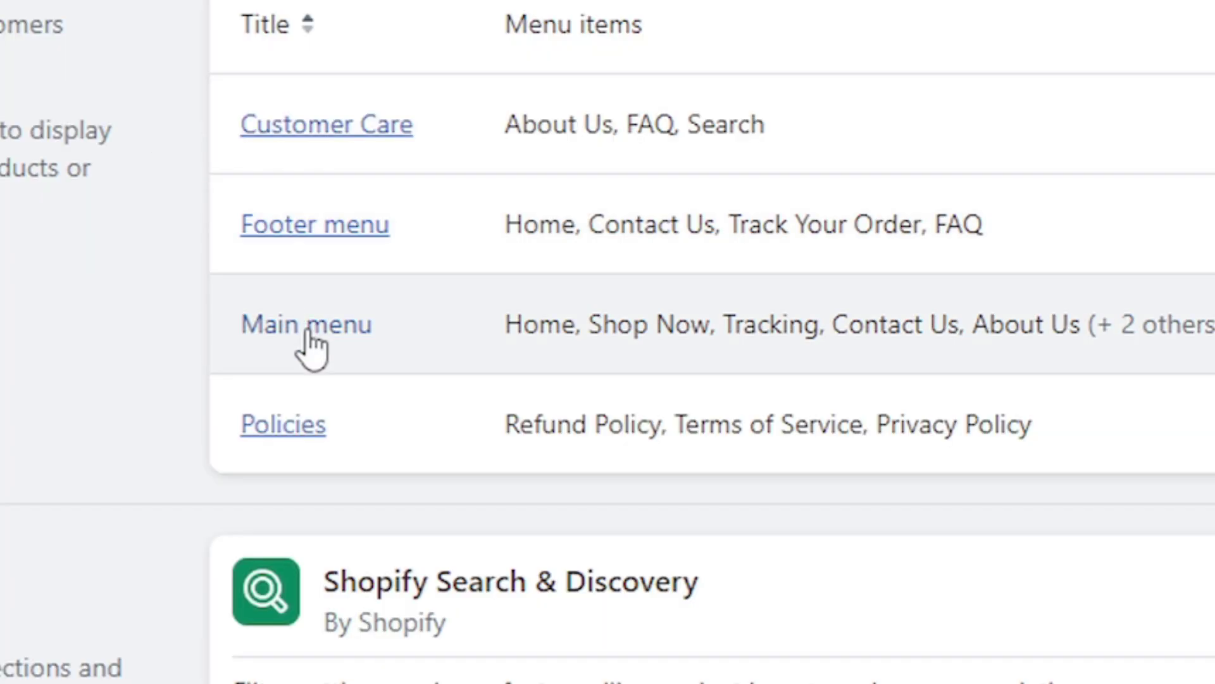
Add an 'Affiliate Program' item linking to the pasted portal URL to the Main menu and save it
left_click(345, 329)
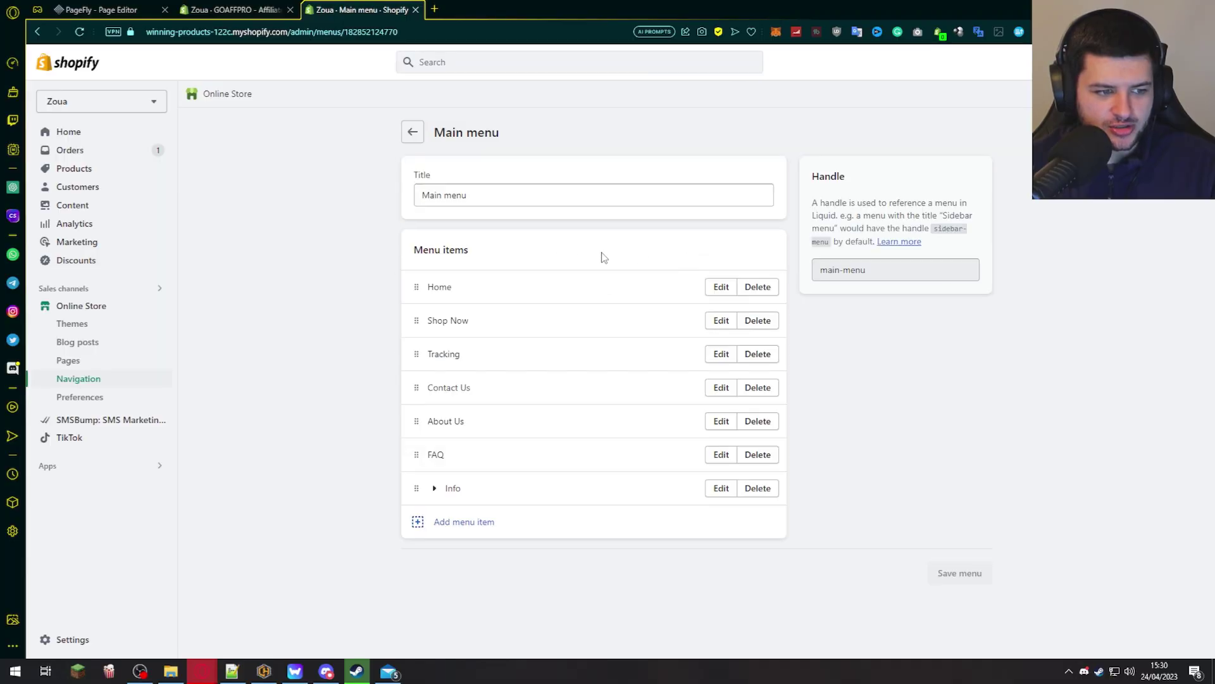
left_click(468, 520)
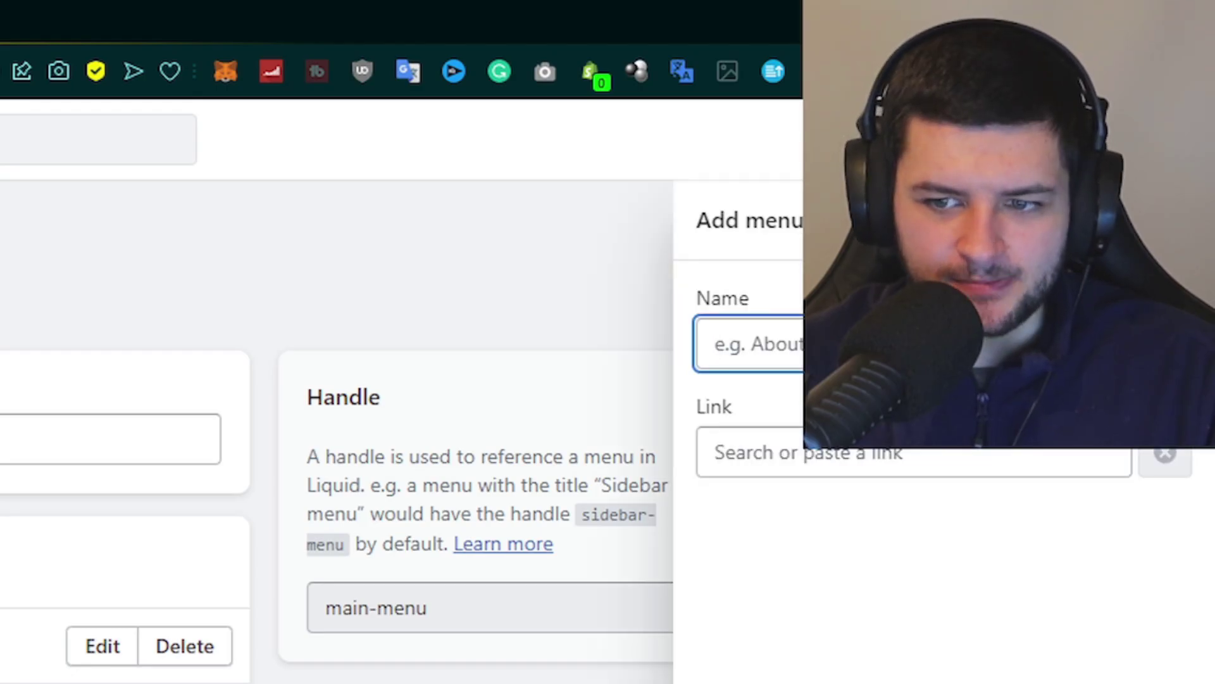
left_click(911, 452)
key("ctrl+v")
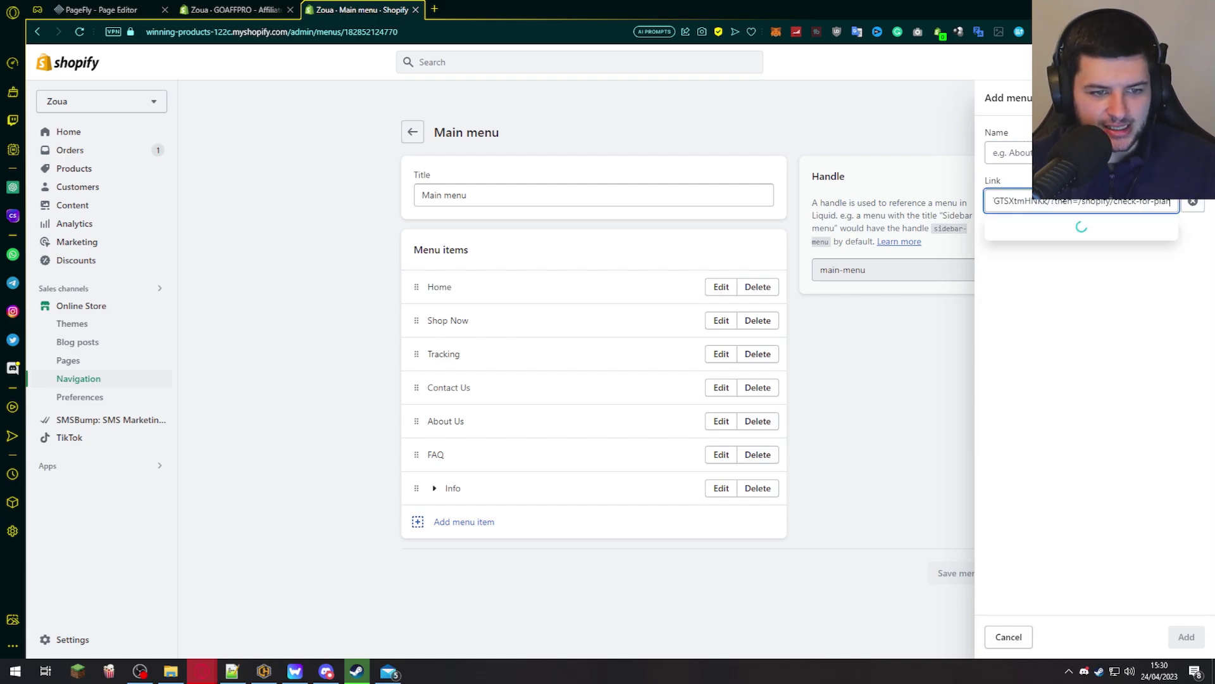
left_click(1012, 153)
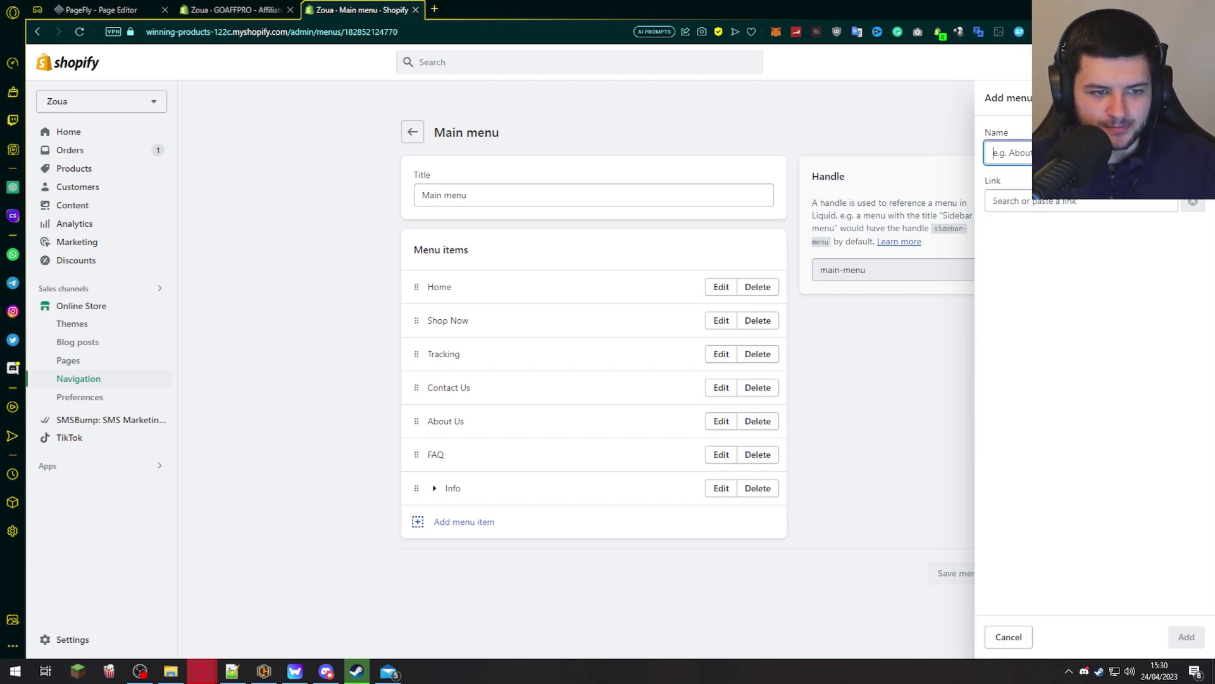
left_click(1026, 200)
key("ctrl+v")
left_click(1194, 232)
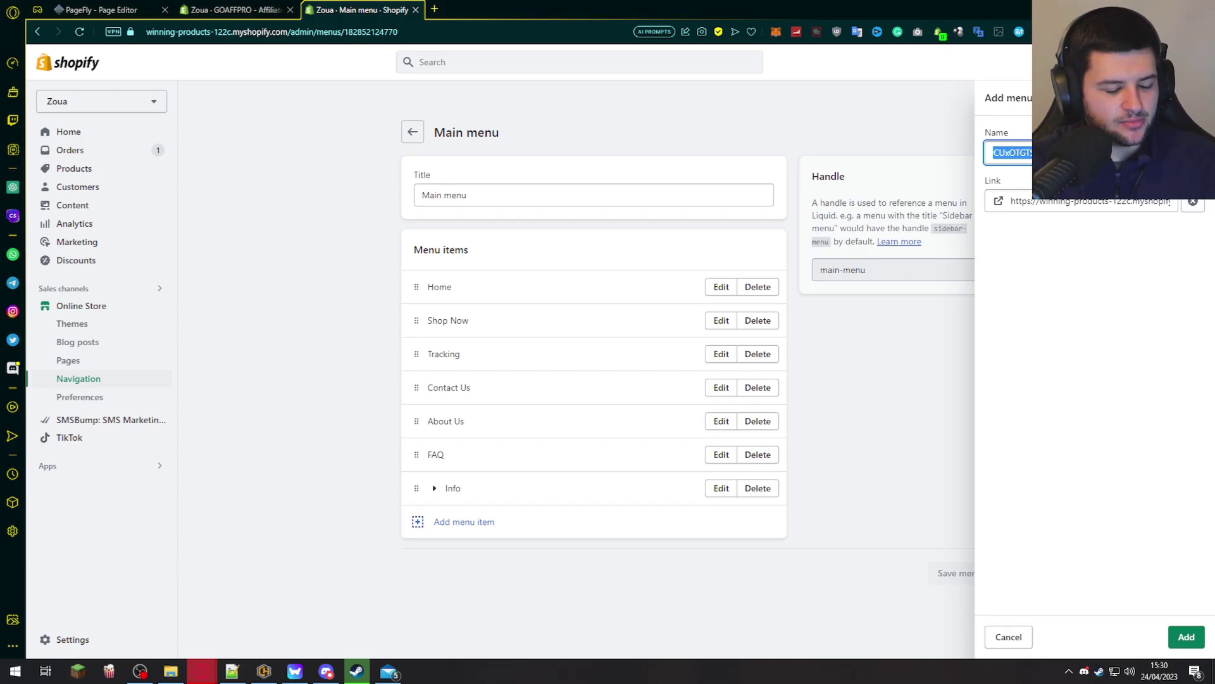
type("Affiliate Program")
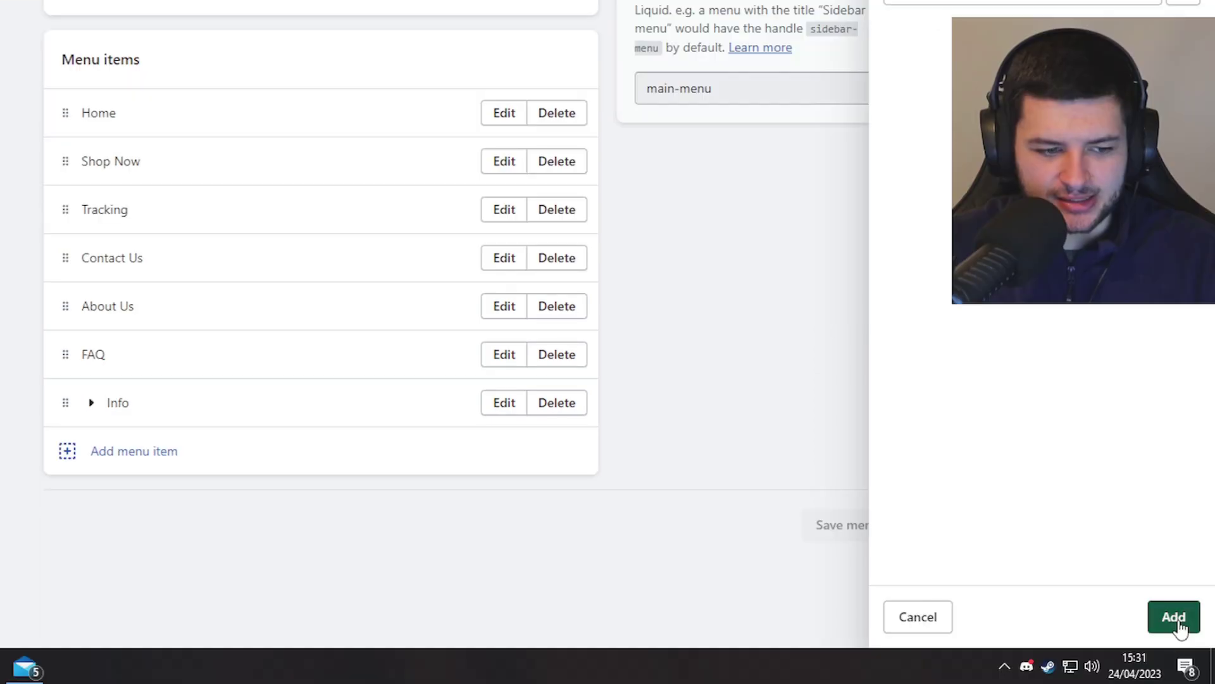
left_click(1175, 619)
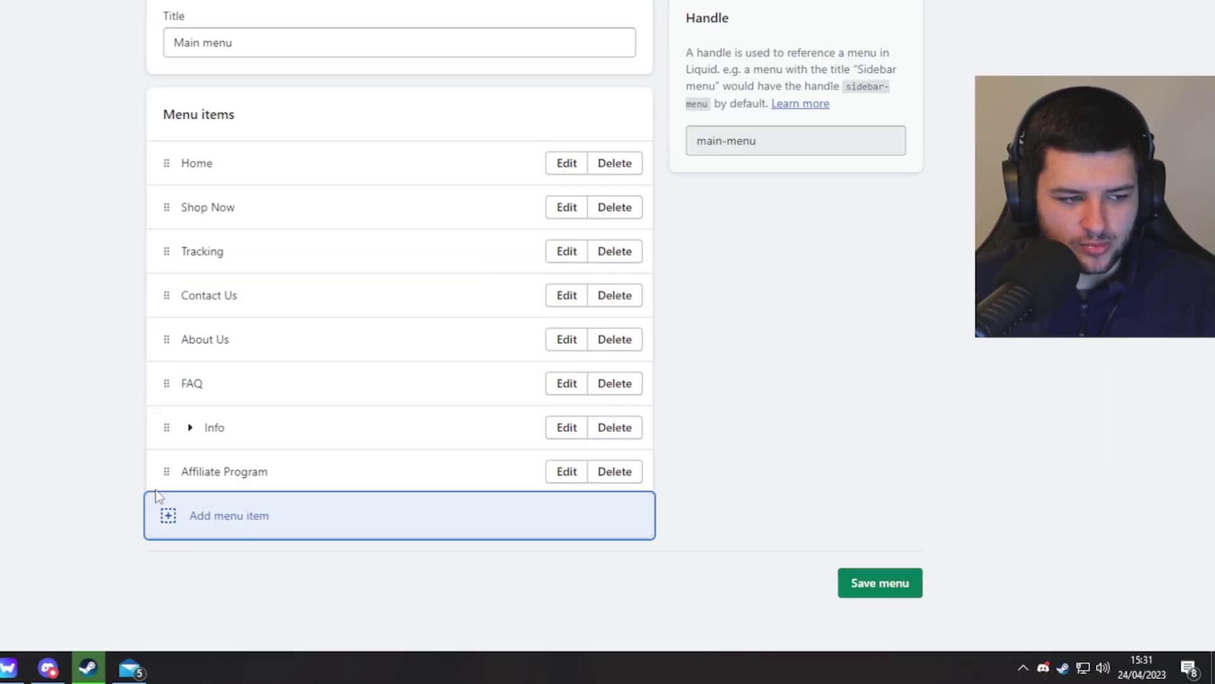
left_click(888, 588)
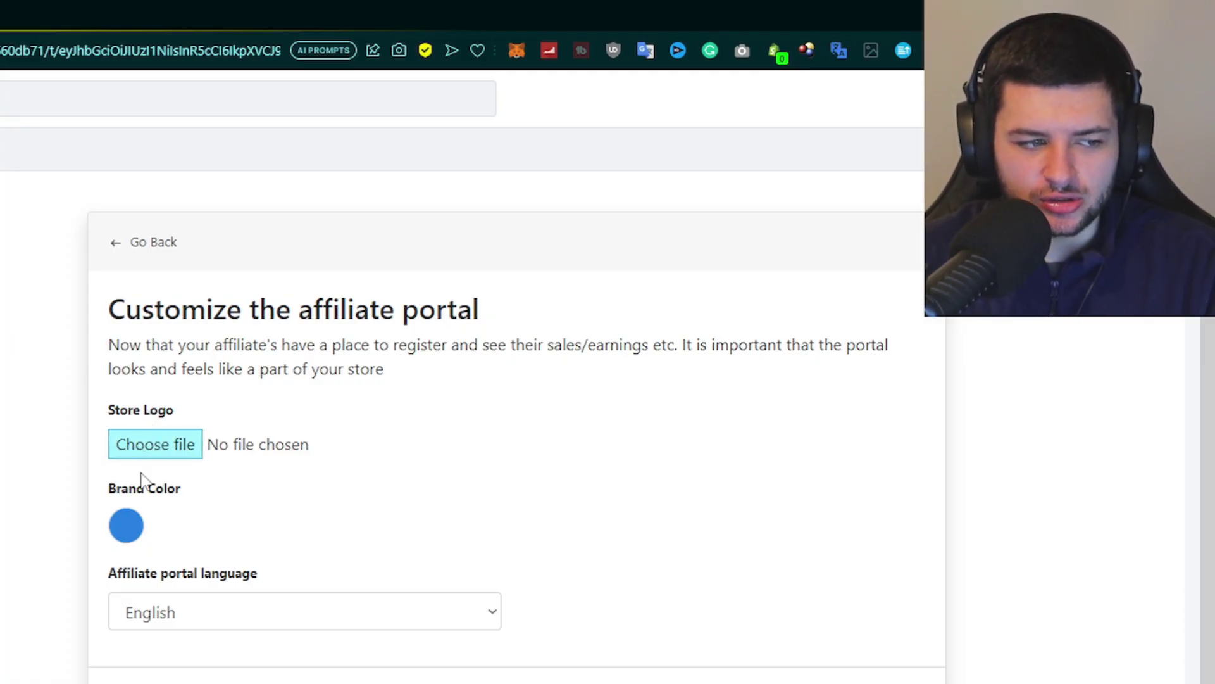
Set the portal brand colour to a pinkish purple and save to finish the basic setup
left_click(126, 525)
left_click(530, 526)
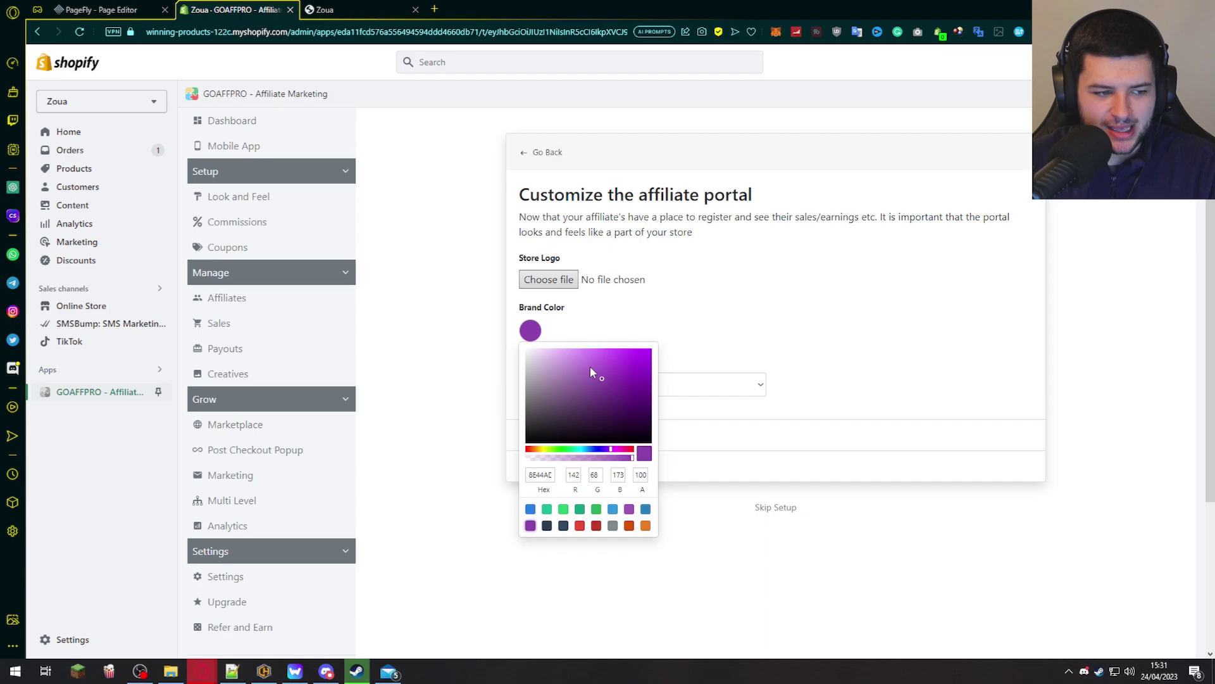
left_click_drag(611, 449, 619, 449)
left_click(480, 439)
left_click(542, 435)
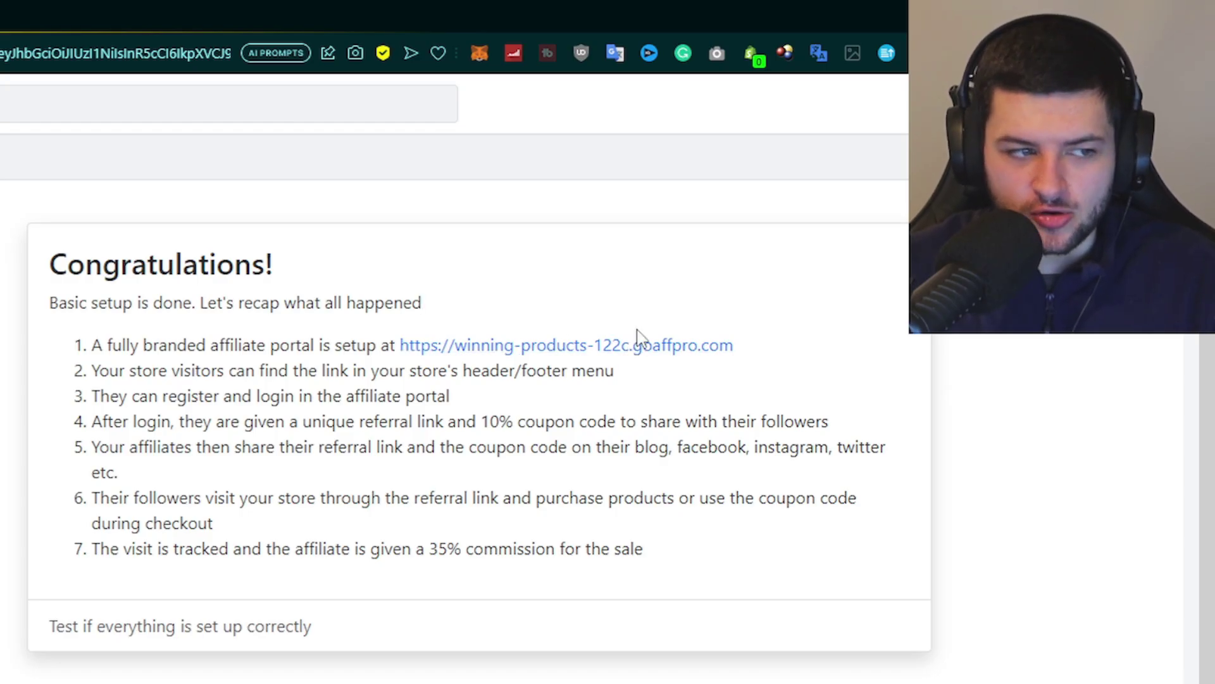
Open the affiliate portal link in a new tab and switch to it
left_click(456, 346)
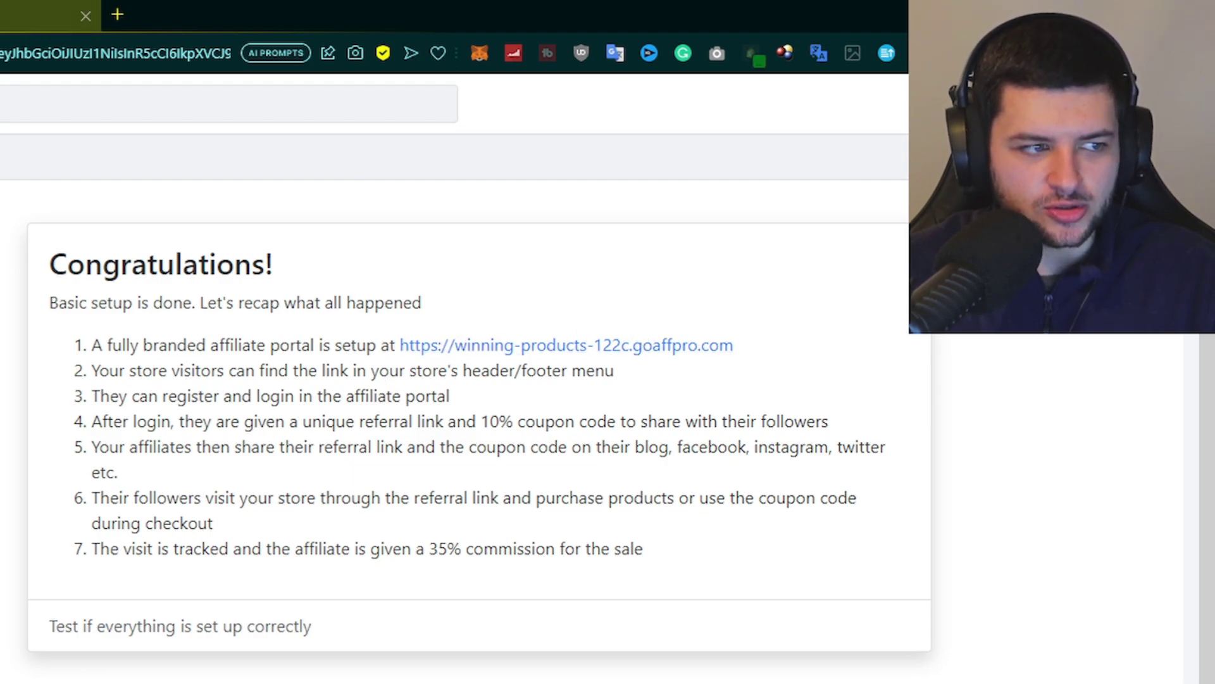
left_click_drag(128, 371, 474, 370)
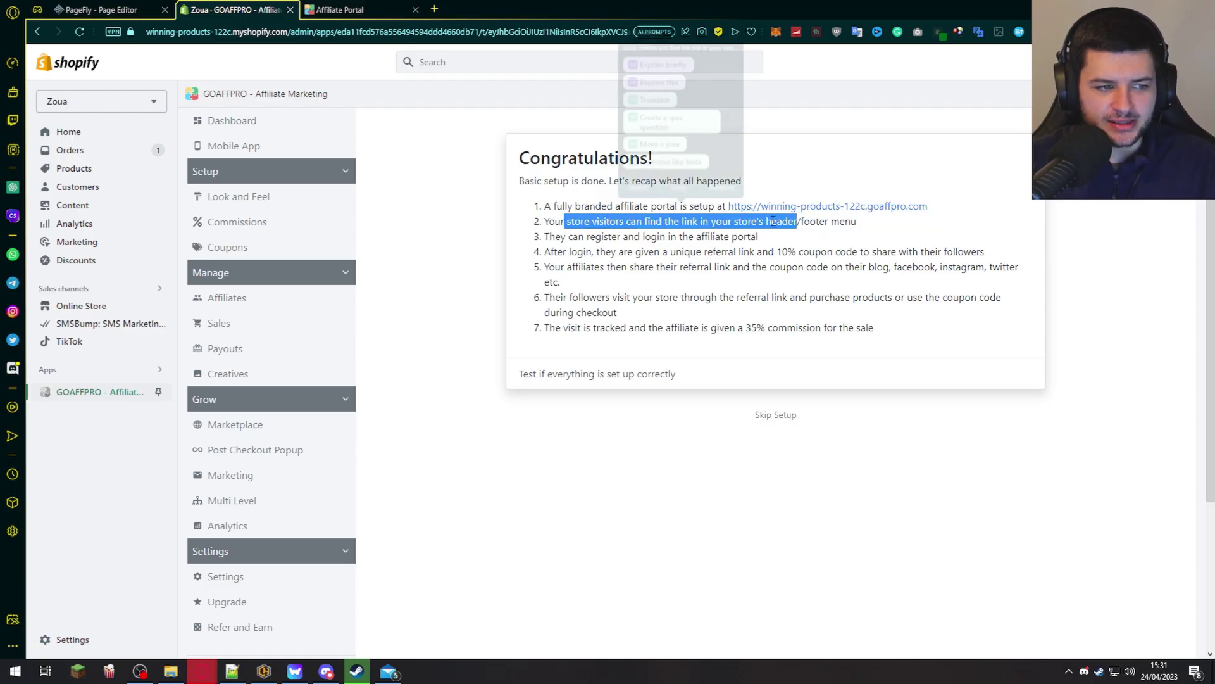
left_click(517, 233)
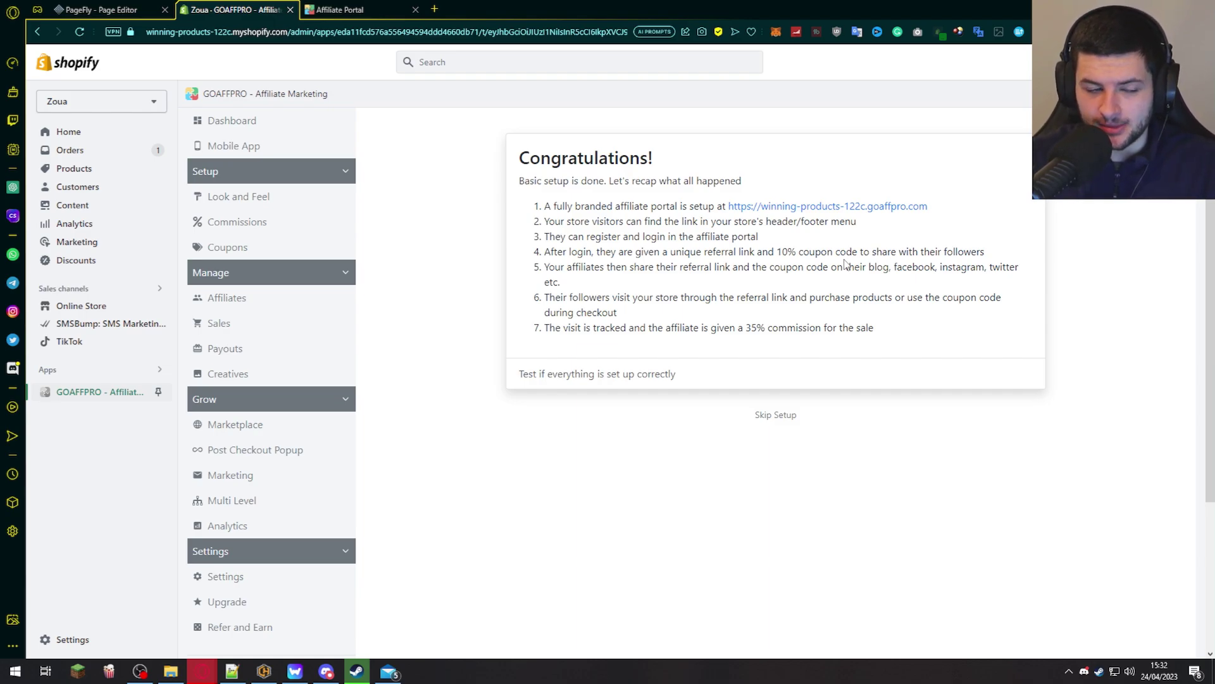
key("ctrl+Tab")
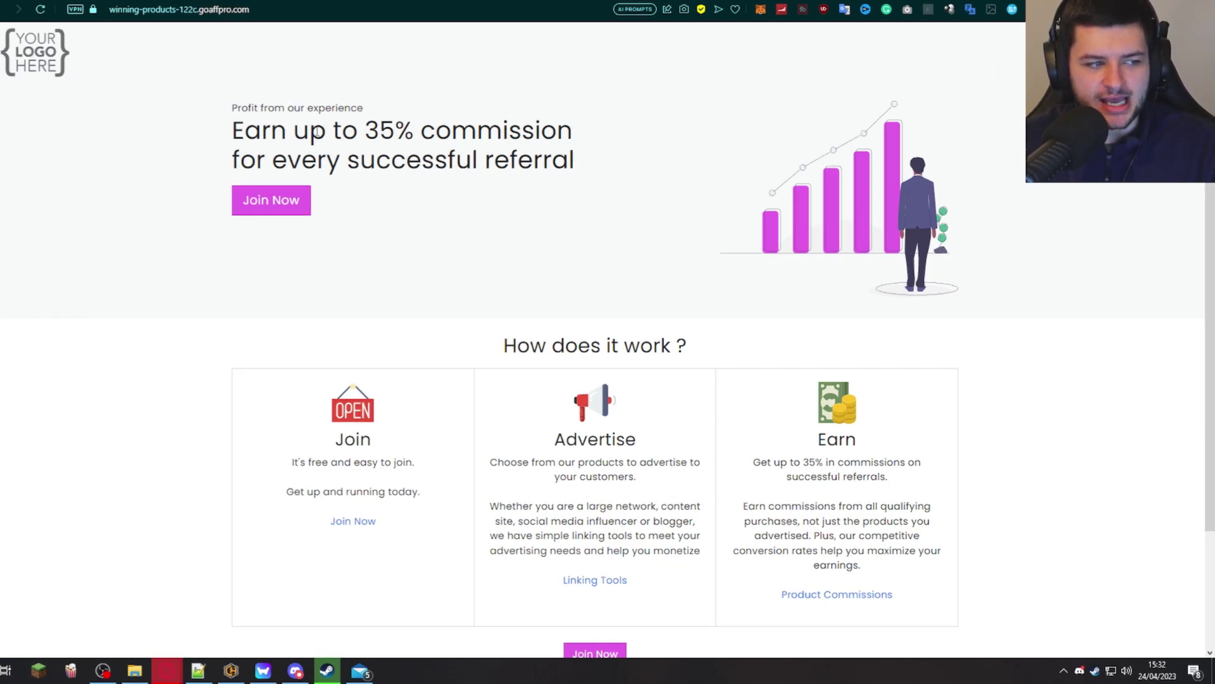
Look over the portal landing page's up-to-35% commission headline and scroll through its content
left_click_drag(365, 122, 421, 130)
left_click(419, 159)
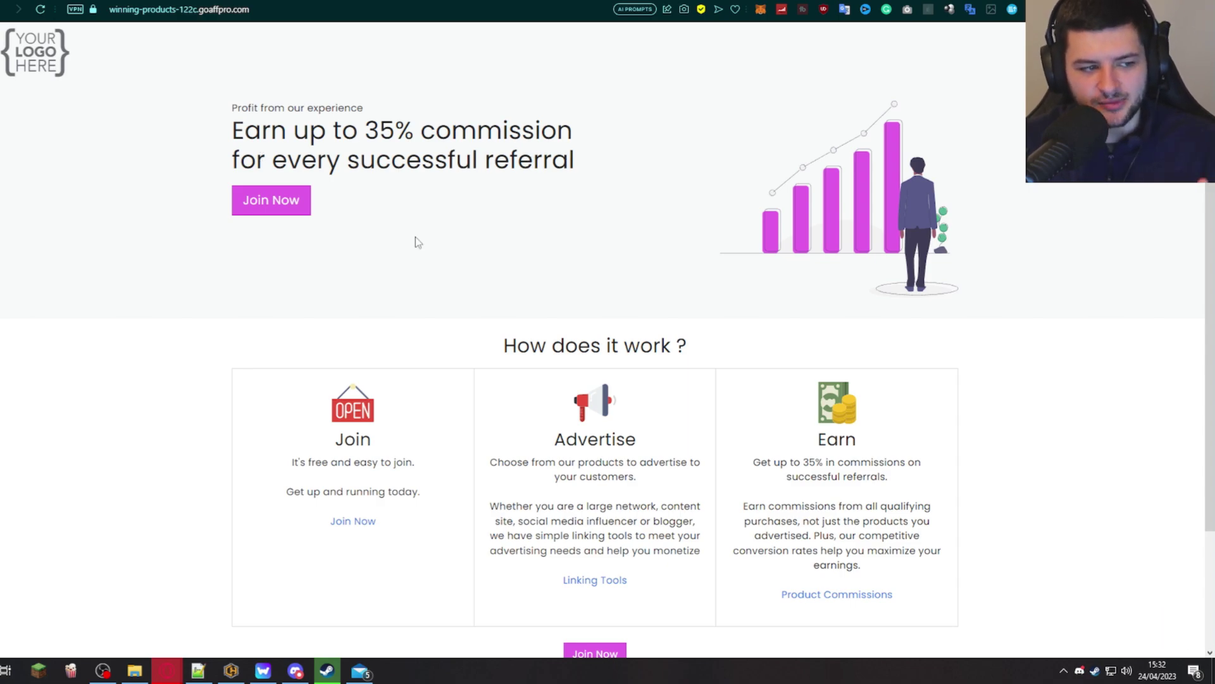
scroll(418, 397, "down", 1)
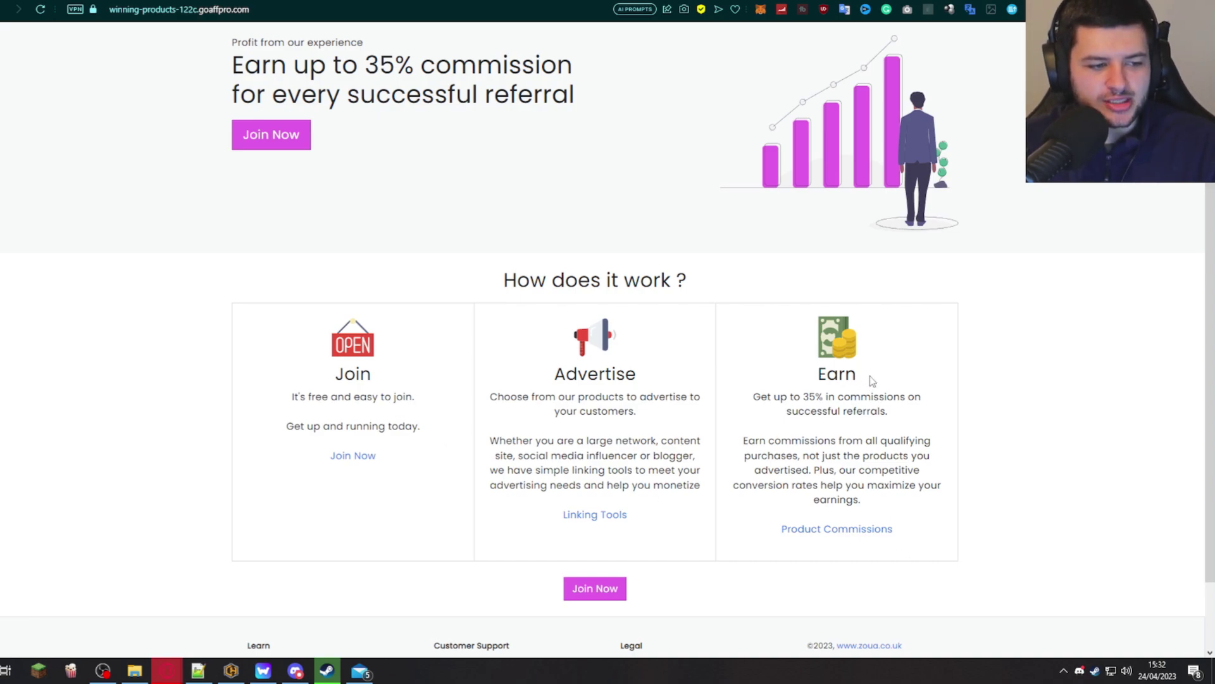
scroll(556, 564, "down", 1)
Open the affiliate Create Account page and sign up with a Google account
left_click(610, 530)
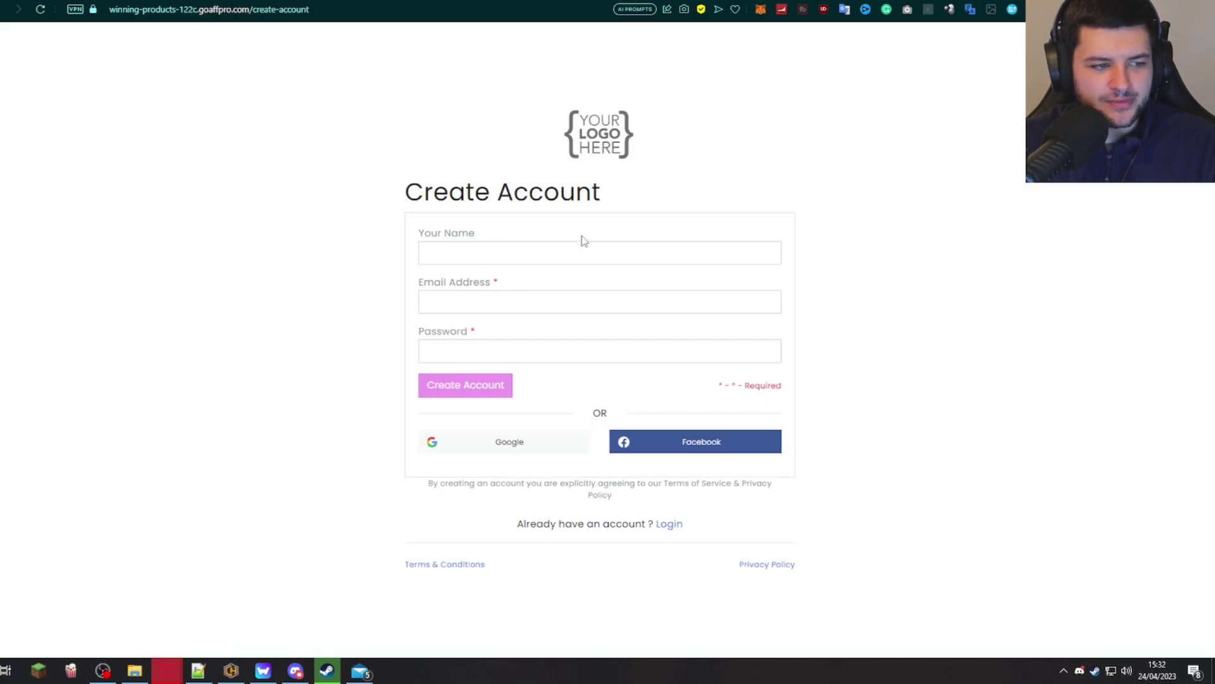
left_click(517, 433)
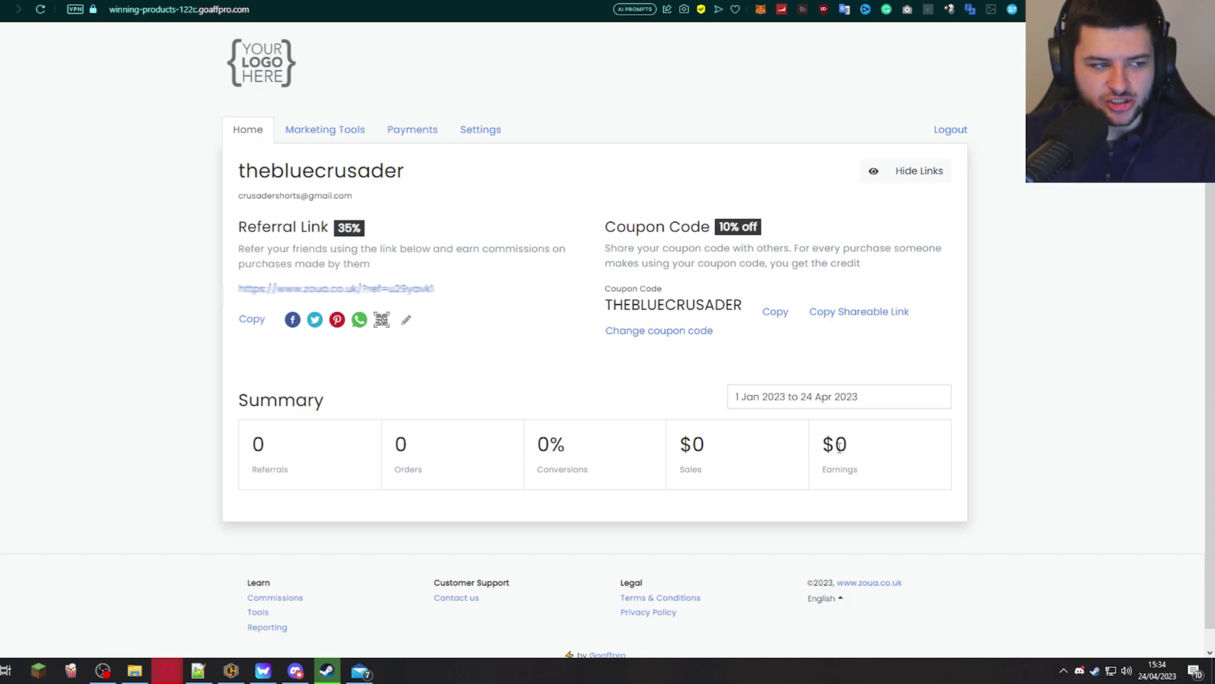
Browse the affiliate's Marketing Tools, Payments and Settings pages in the portal
left_click(333, 136)
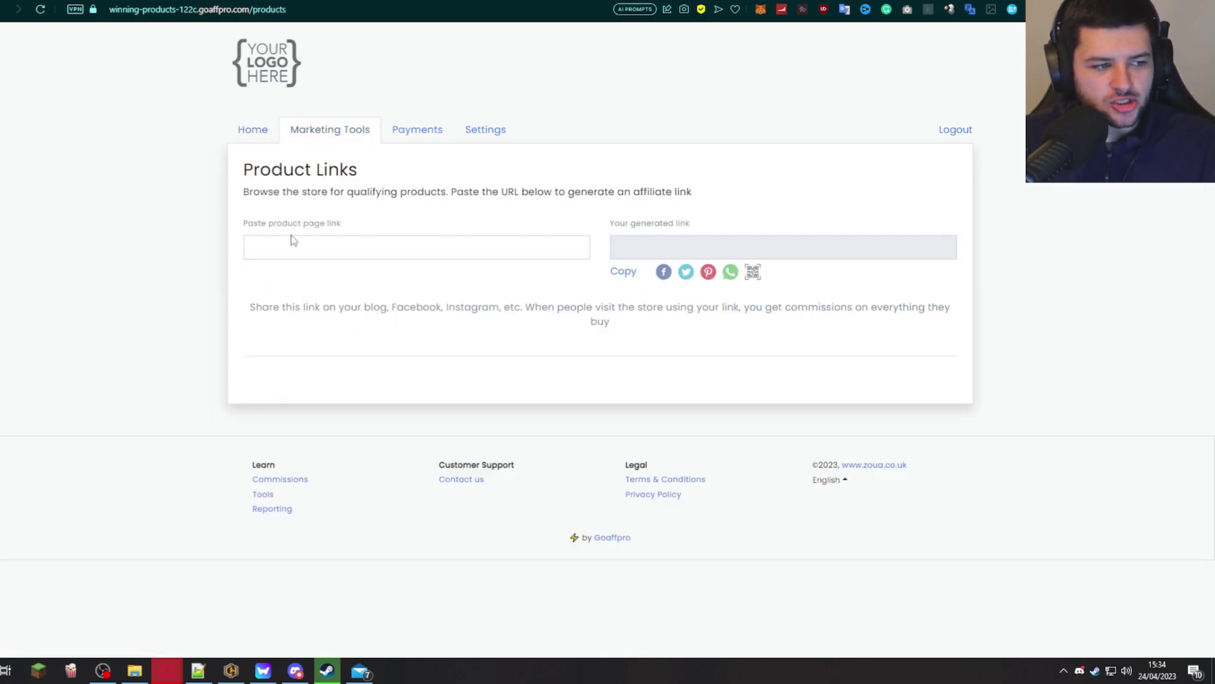
left_click(404, 134)
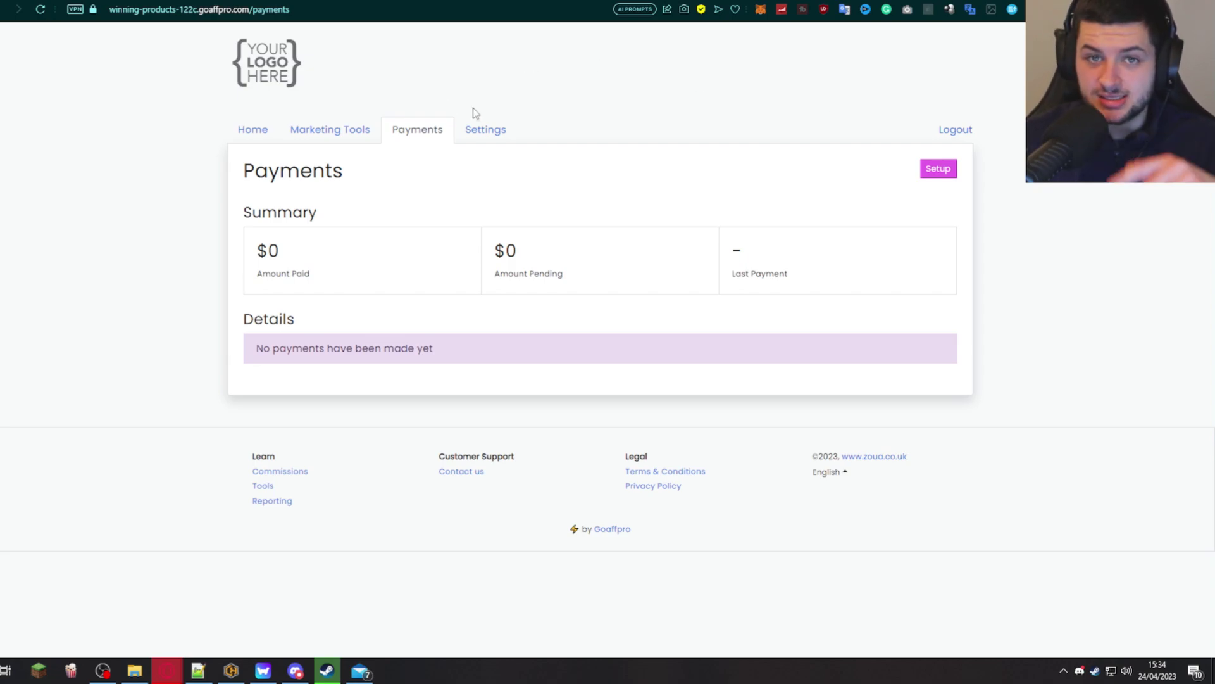
left_click(490, 143)
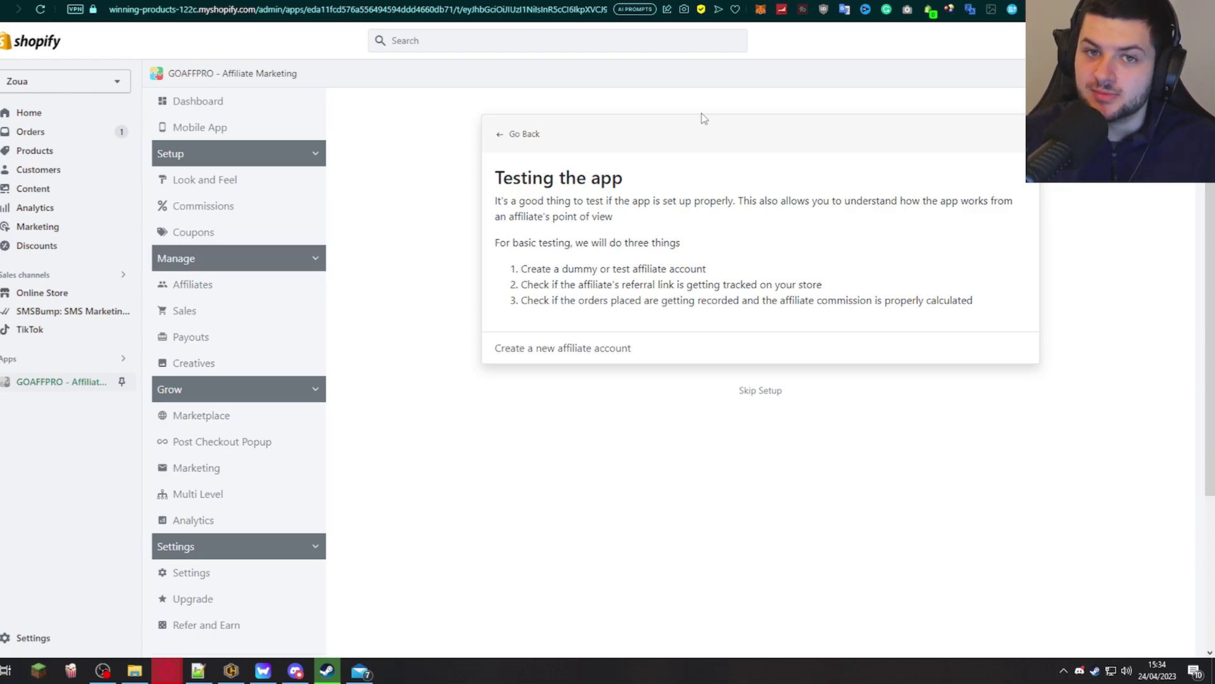
Review the portal look-and-feel settings, keeping US Dollar currency, plus the landing and signup page editors
left_click(183, 182)
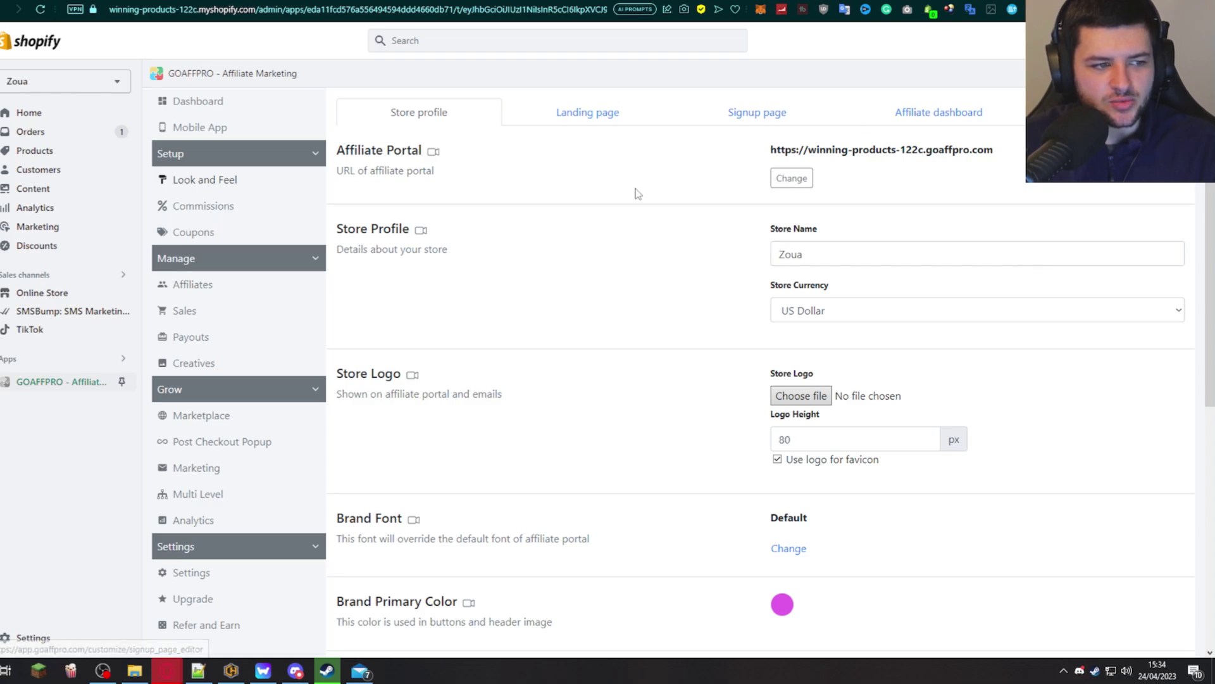
left_click(828, 310)
left_click(823, 310)
scroll(816, 279, "down", 2)
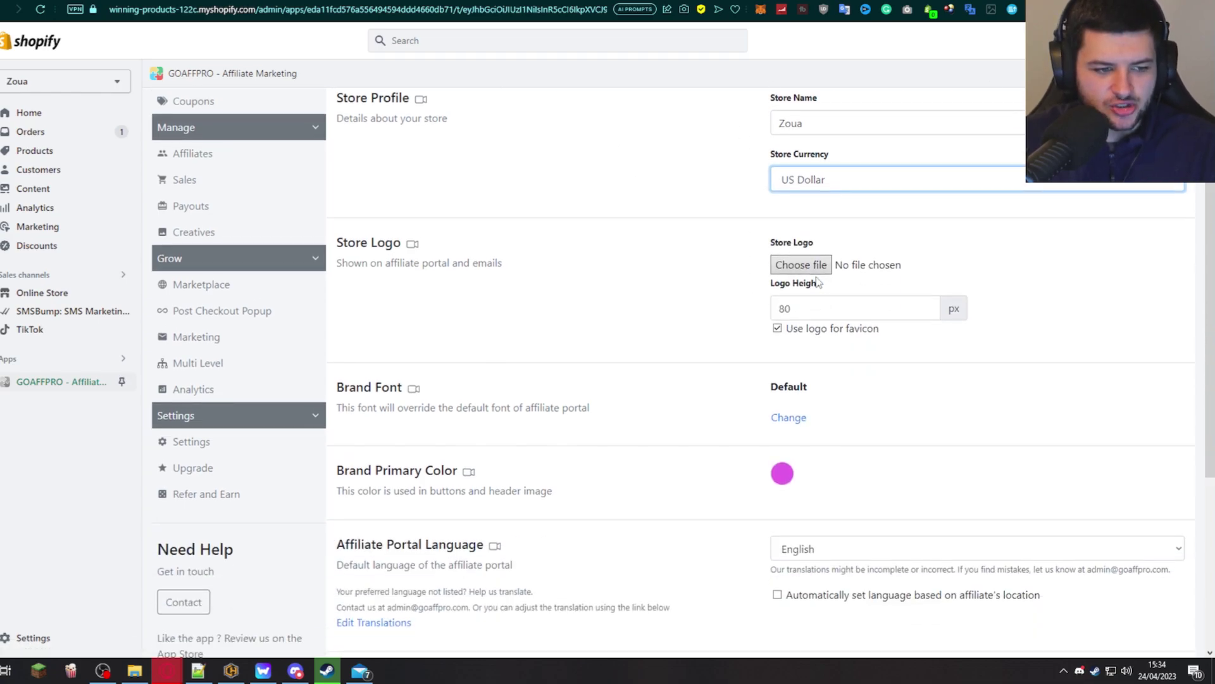
scroll(769, 380, "down", 2)
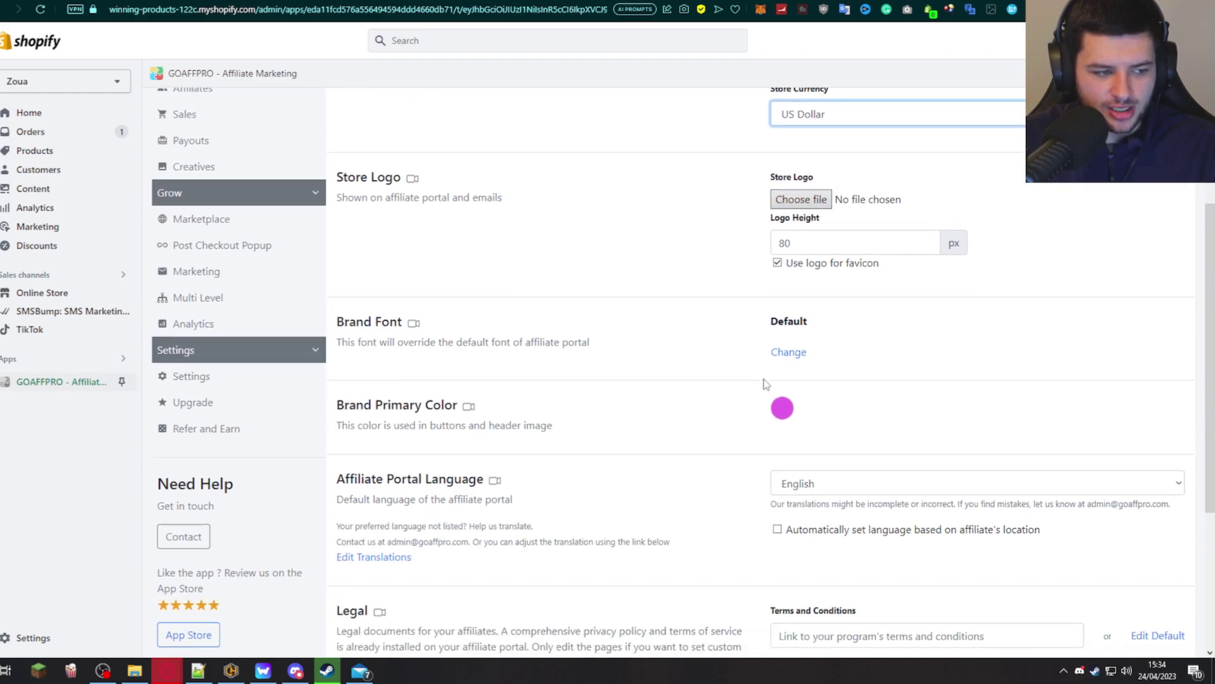
scroll(781, 342, "down", 3)
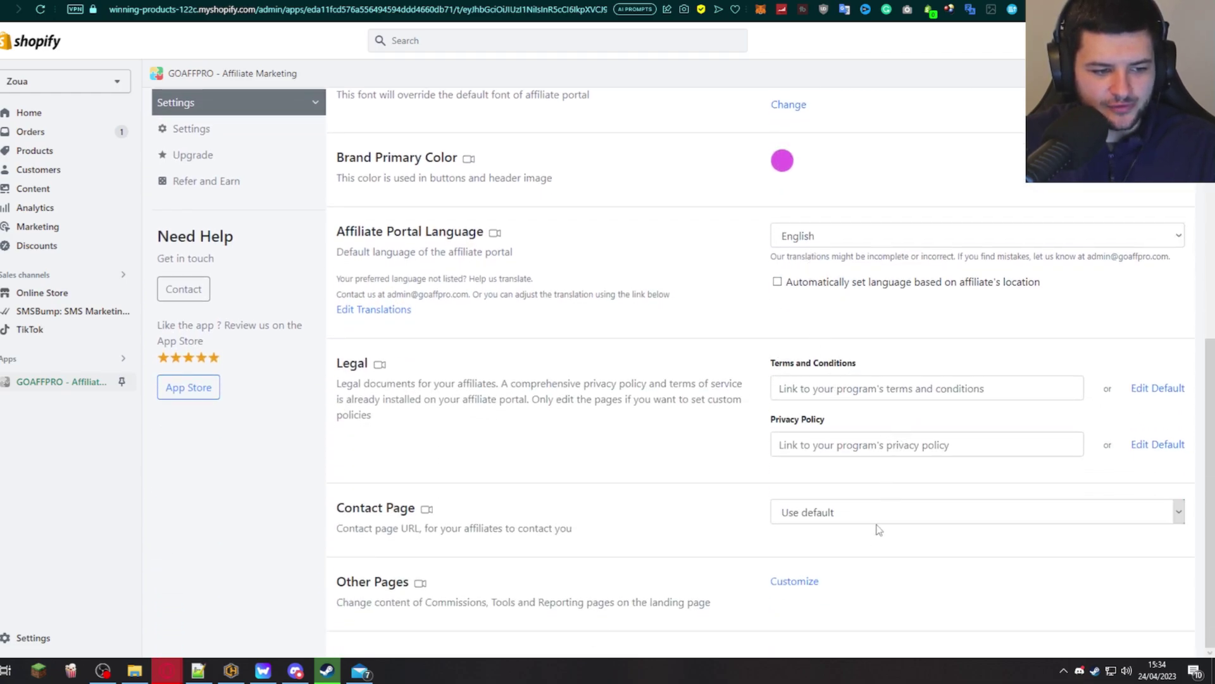
scroll(757, 539, "up", 7)
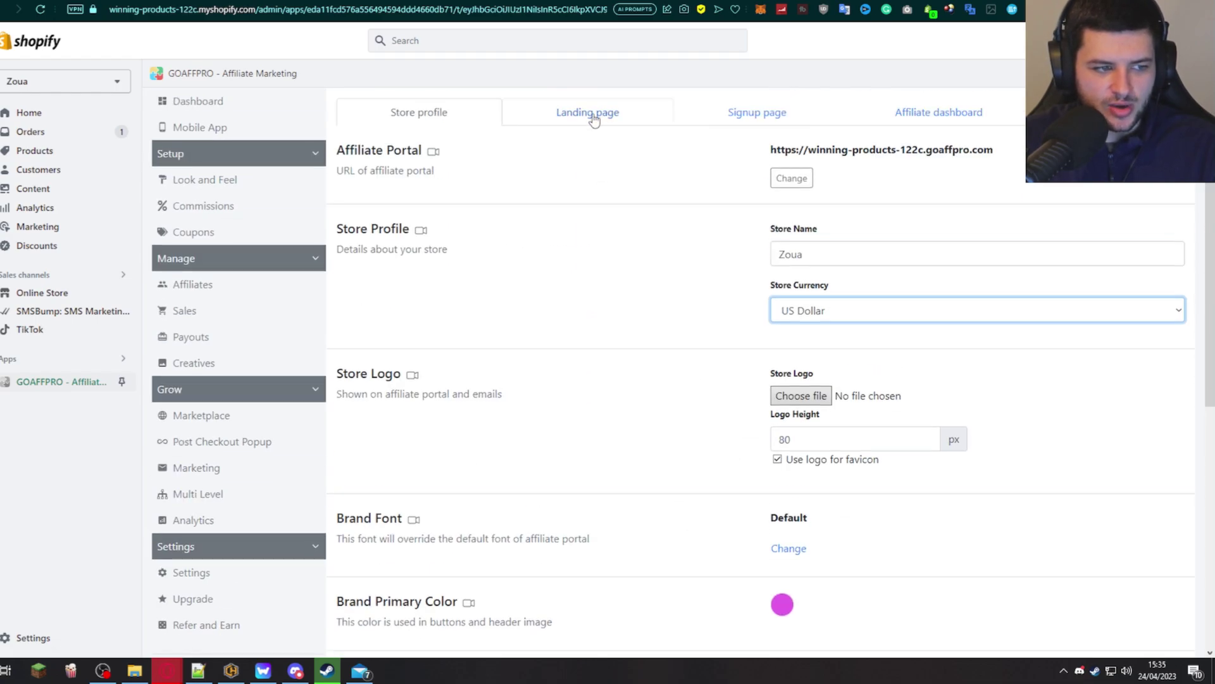
left_click(593, 117)
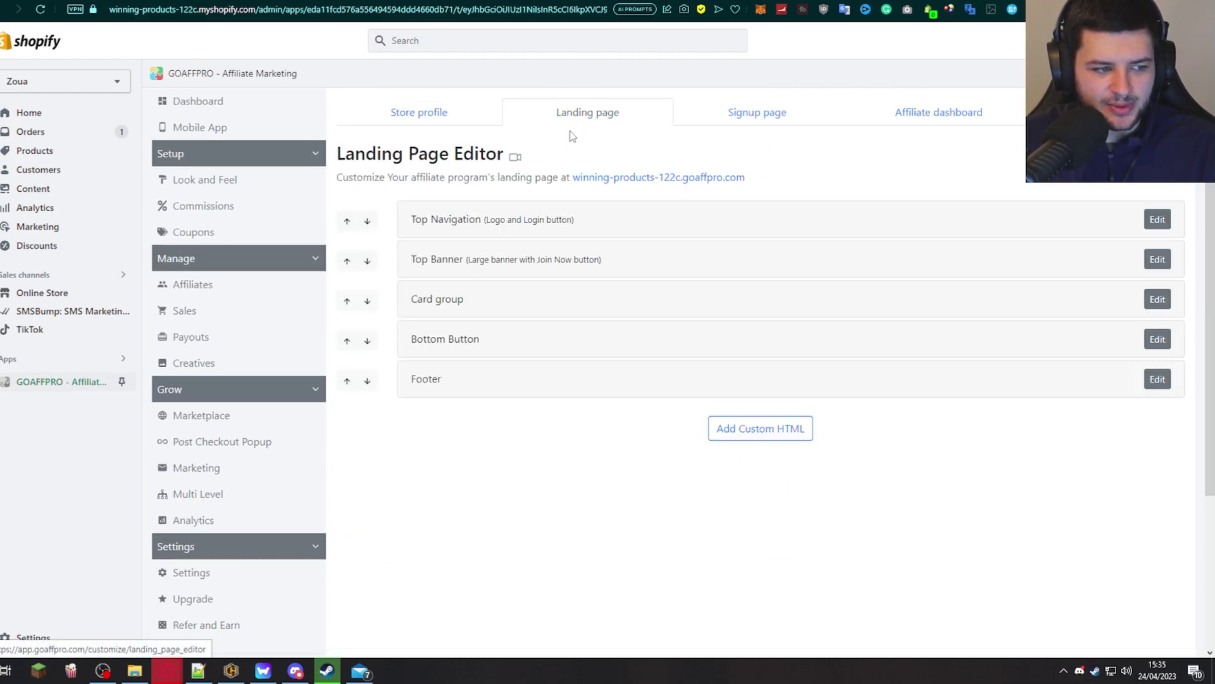
left_click(696, 103)
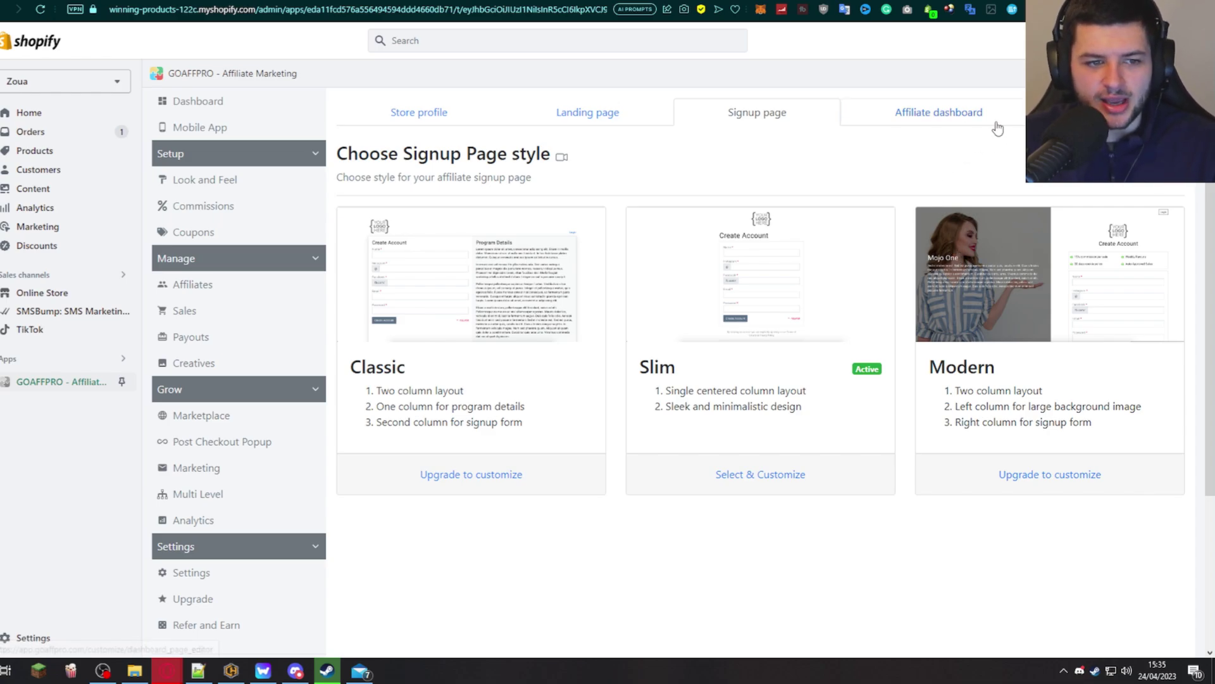
In the affiliate dashboard customisation, enable the Transactions tab and order details
left_click(977, 123)
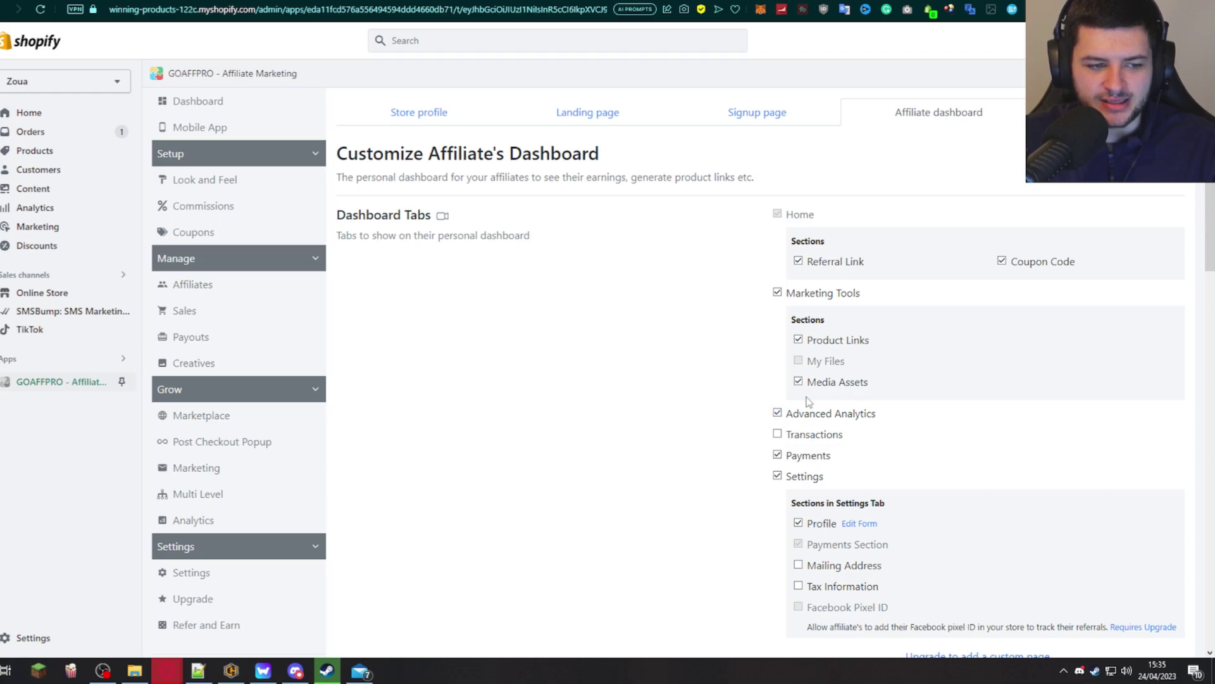
left_click(777, 434)
scroll(698, 405, "down", 3)
scroll(744, 394, "down", 4)
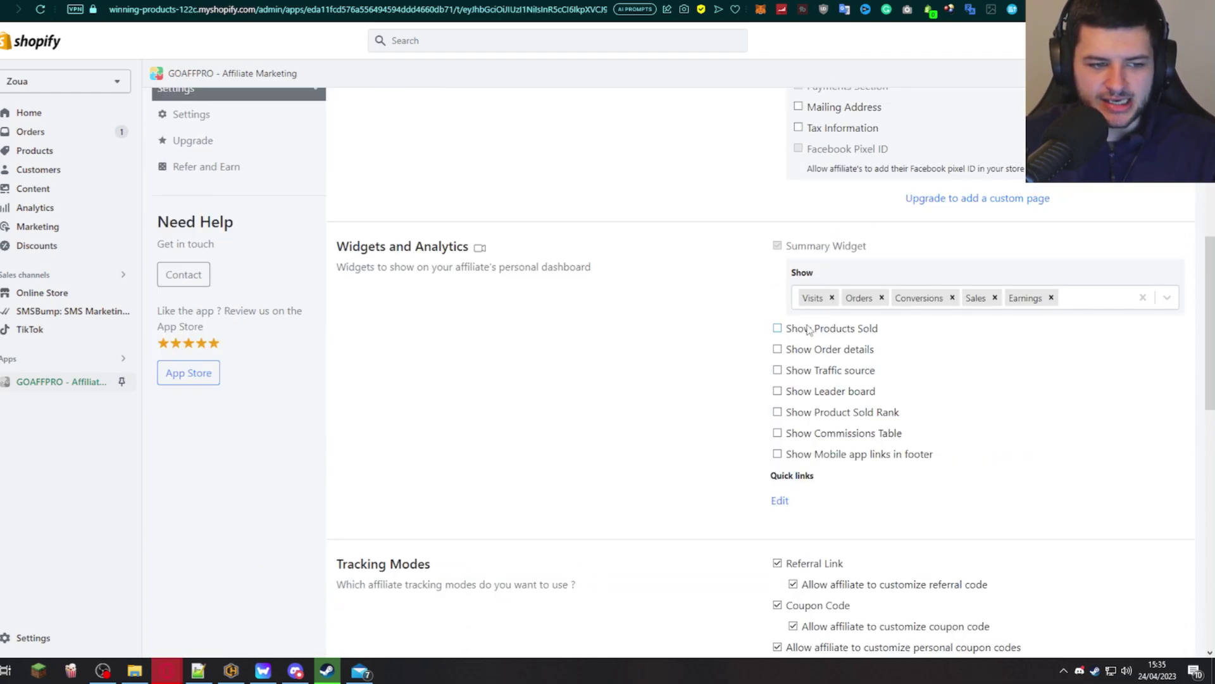
left_click(777, 350)
scroll(775, 379, "down", 1)
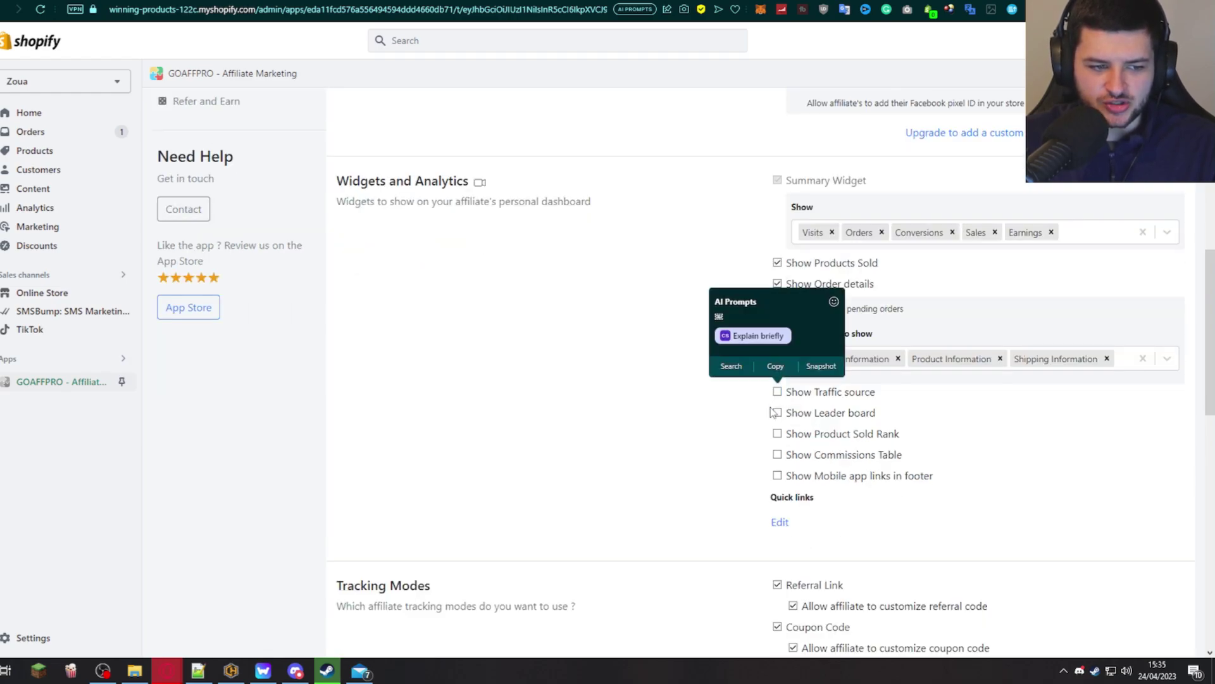
scroll(744, 405, "down", 6)
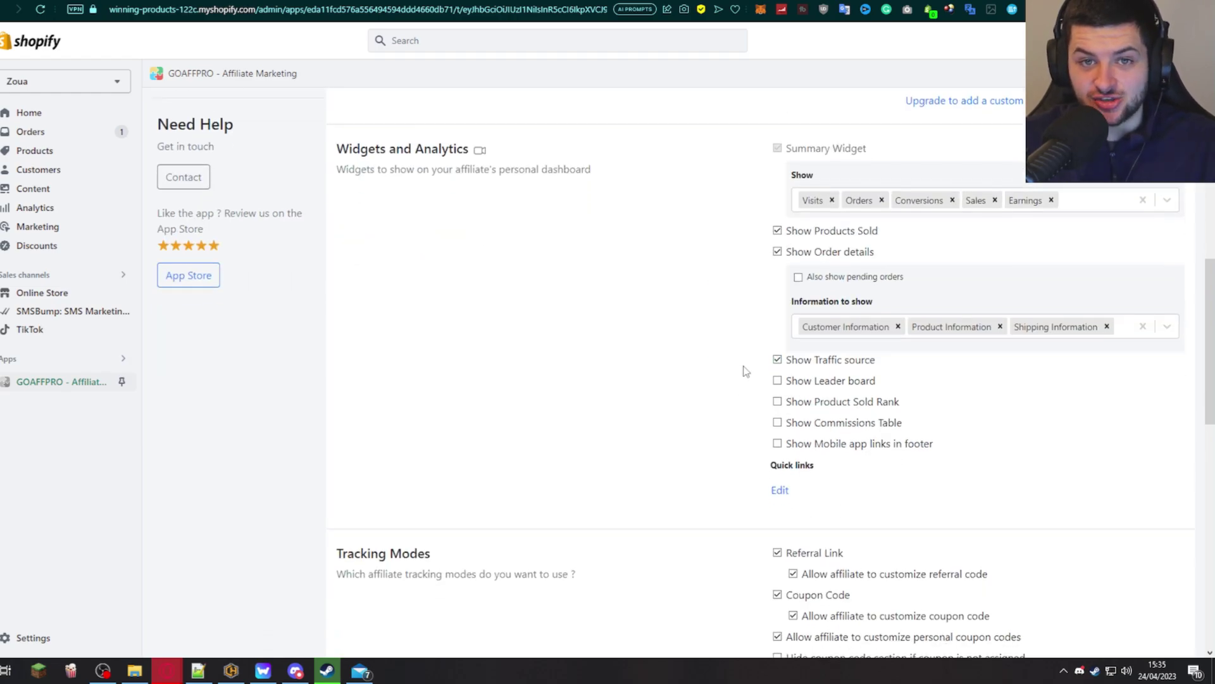
scroll(747, 370, "down", 4)
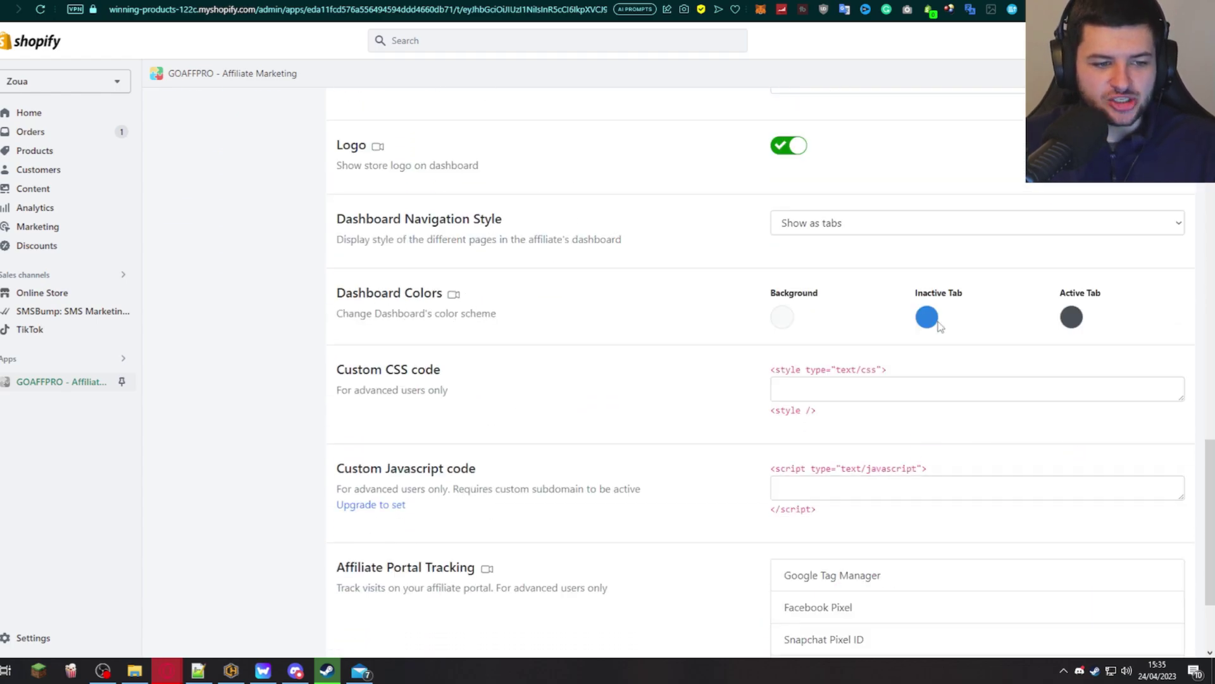
Set the dashboard's inactive tab colour to magenta
left_click(927, 318)
left_click(926, 518)
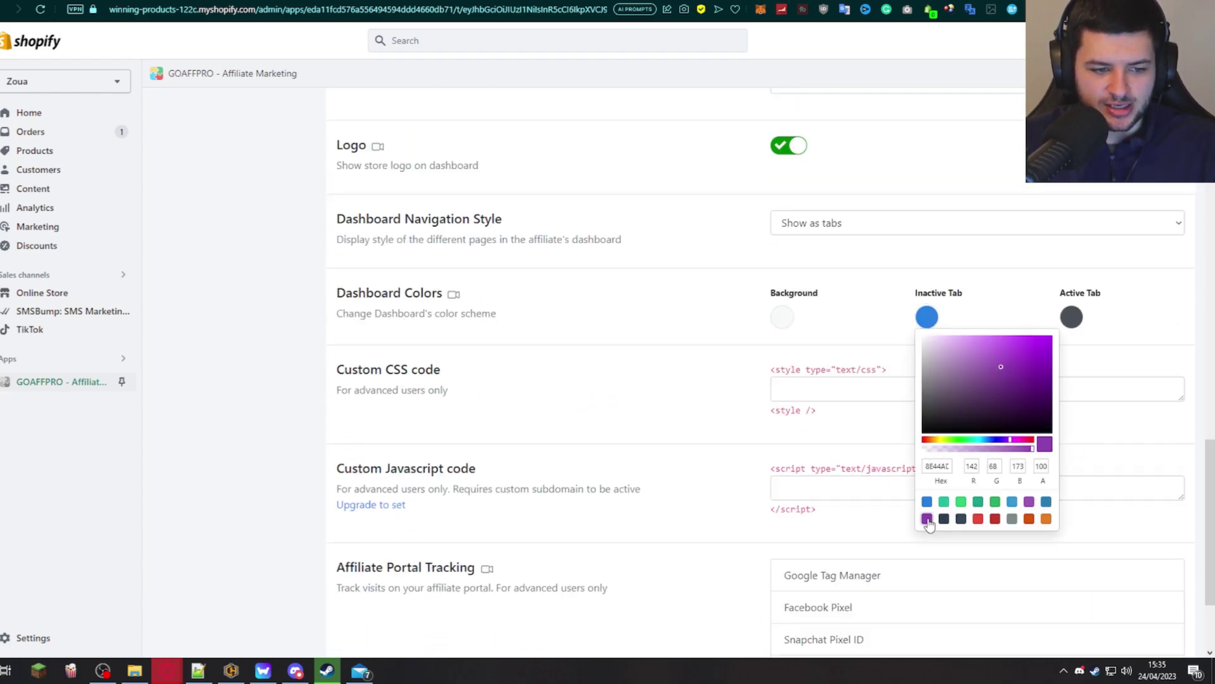
left_click_drag(1012, 441, 1025, 441)
scroll(724, 315, "down", 3)
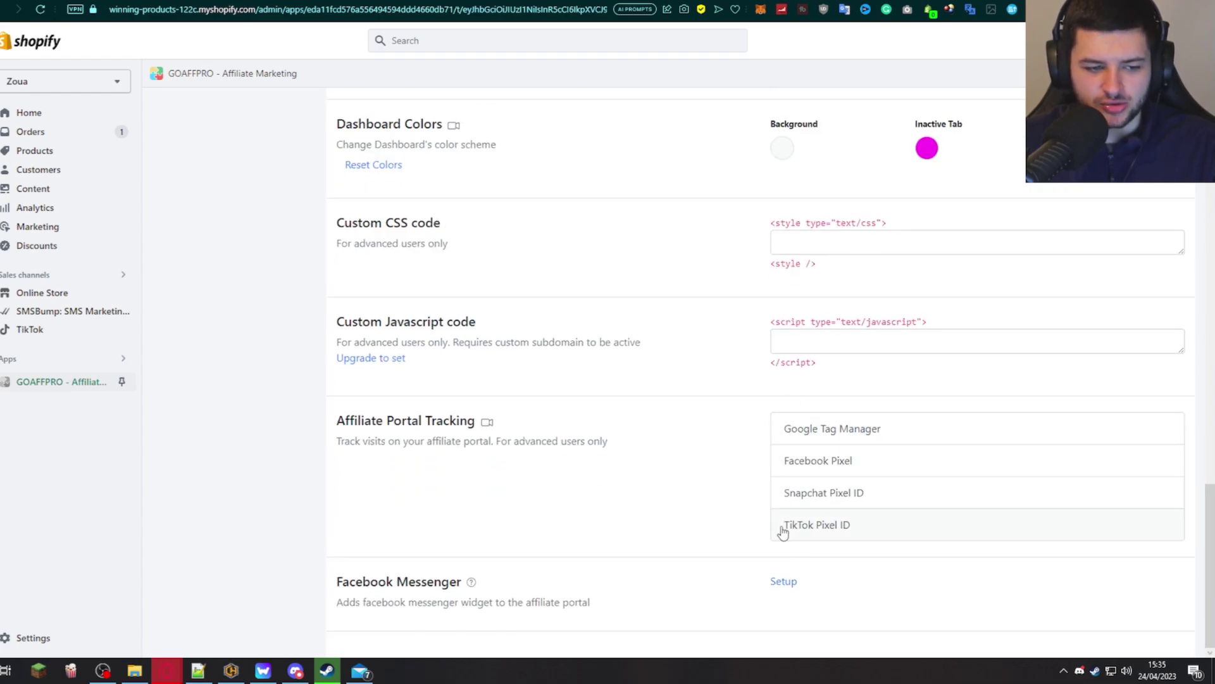
scroll(779, 526, "up", 15)
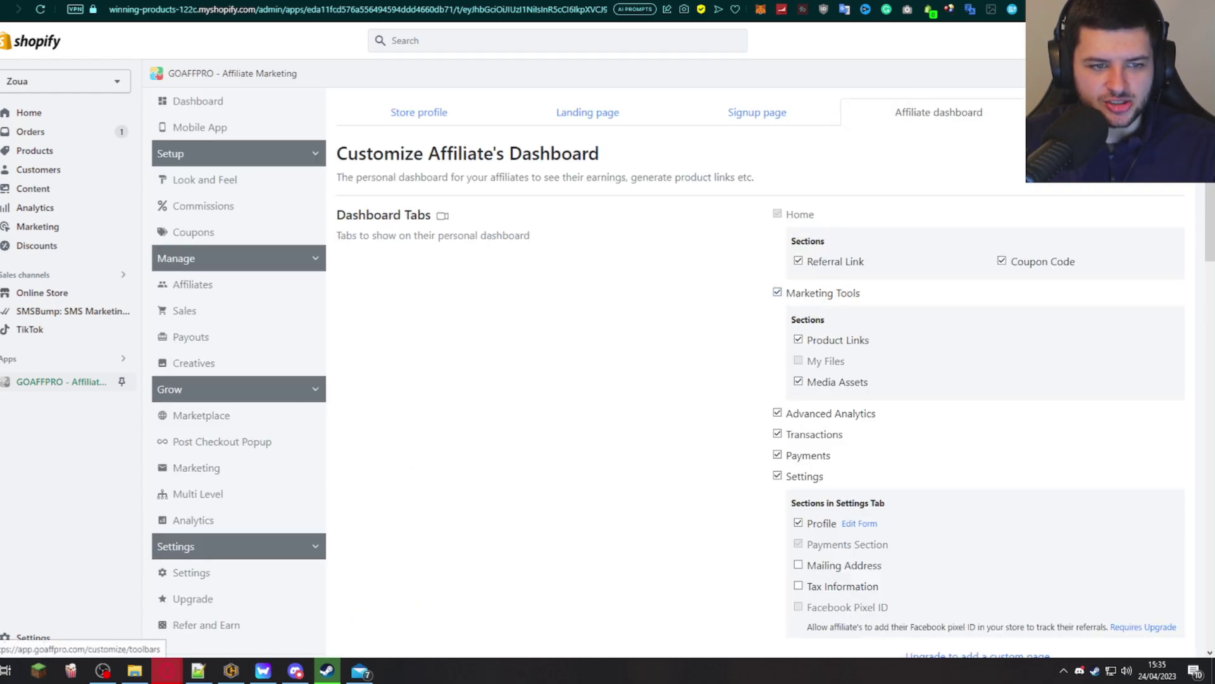
Check the Store Toolbars settings, then bring up Commissions showing the 35% default
left_click(1107, 112)
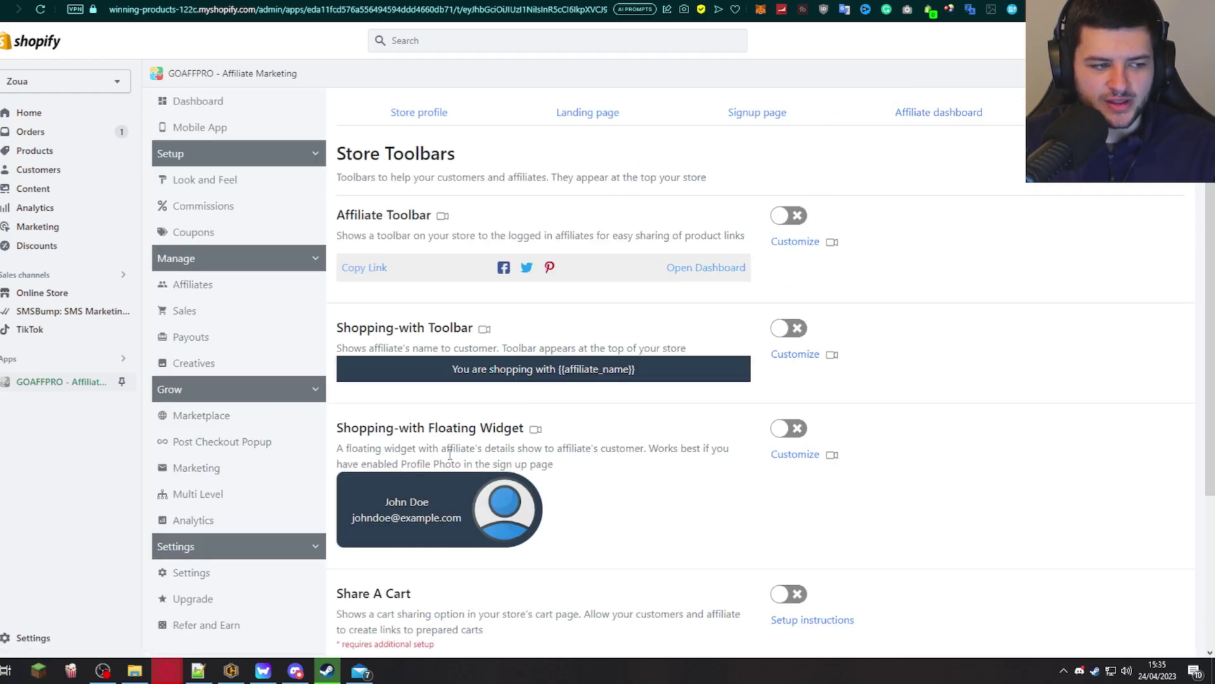
scroll(514, 444, "down", 3)
scroll(514, 443, "up", 4)
left_click(212, 209)
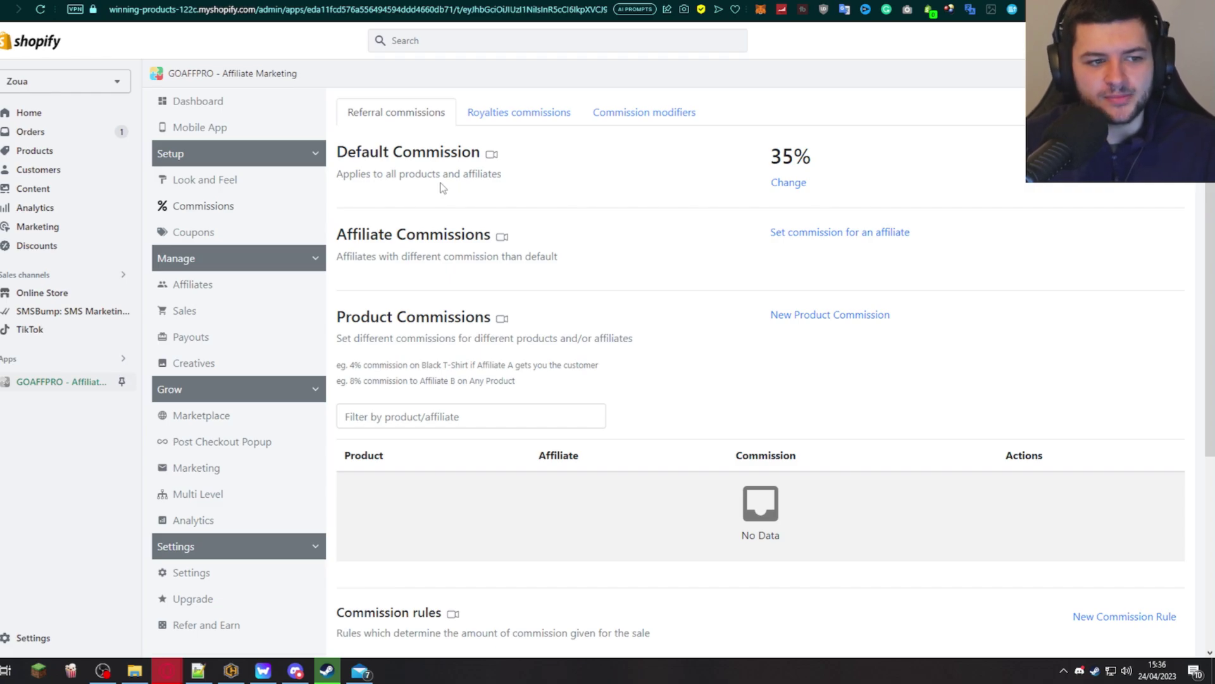
Lower the default affiliate commission from 35% to 30%
left_click(788, 182)
double_click(982, 167)
type("30")
key("Return")
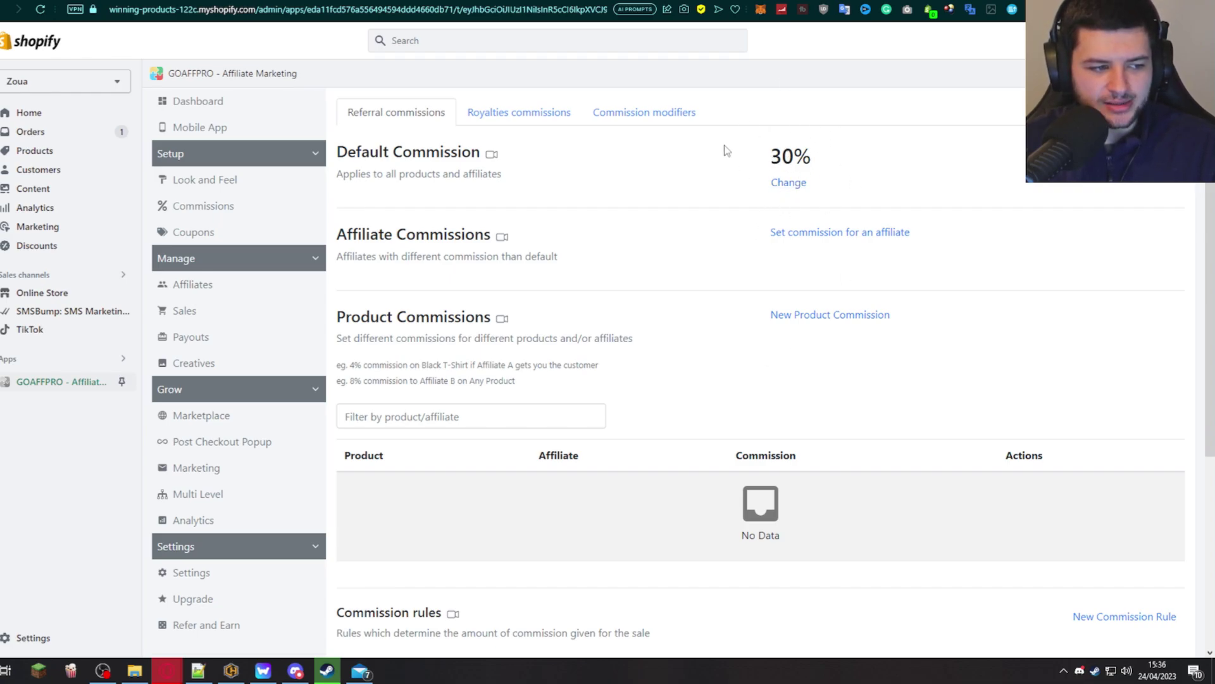
Review the Royalties commissions and Commission modifiers tabs, then go to the coupon-based commission settings
scroll(705, 303, "down", 5)
scroll(640, 377, "up", 5)
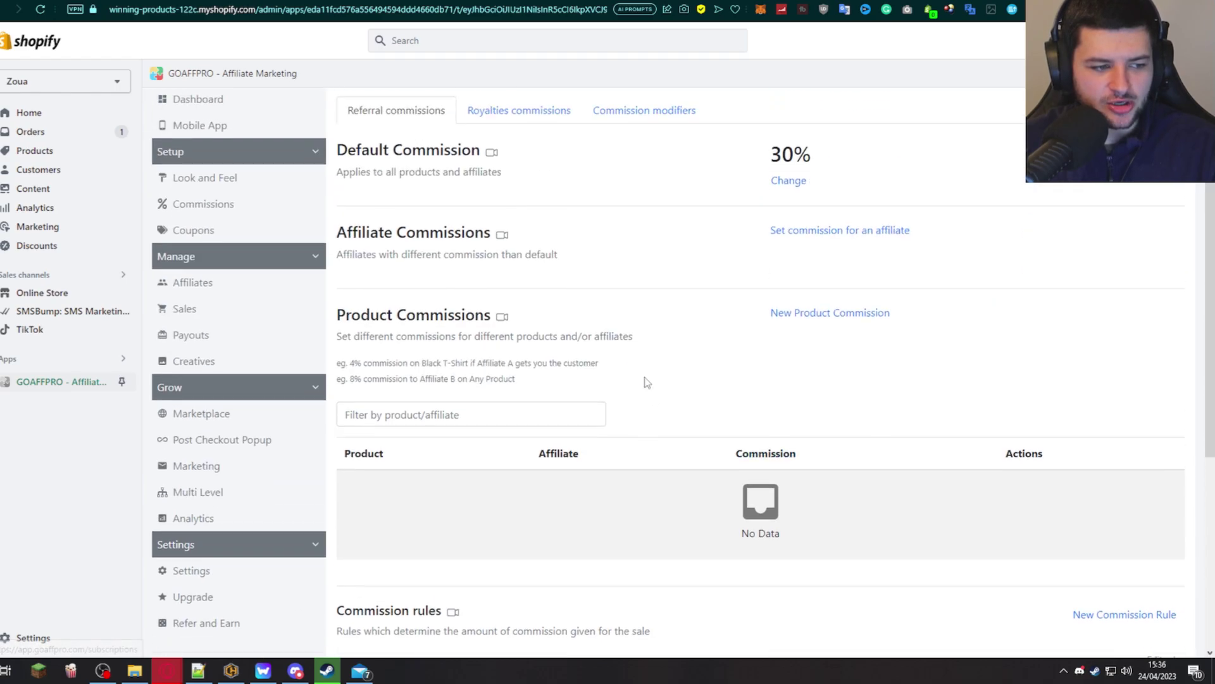
left_click(546, 116)
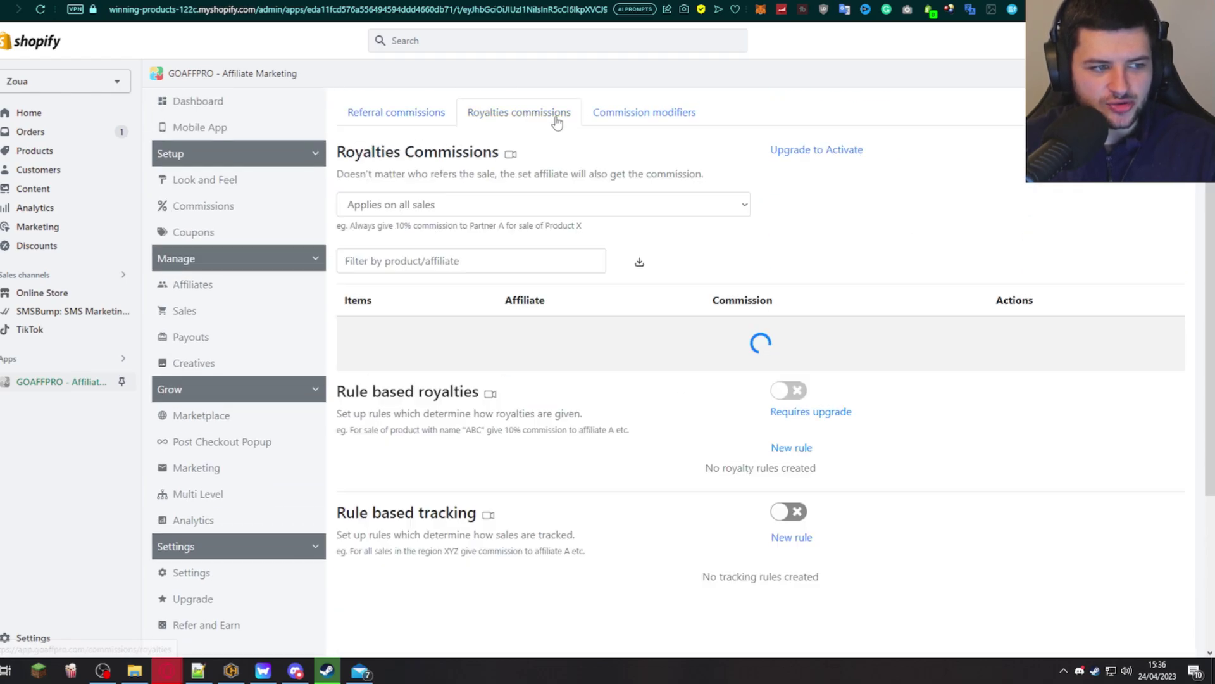
left_click(669, 120)
left_click(190, 231)
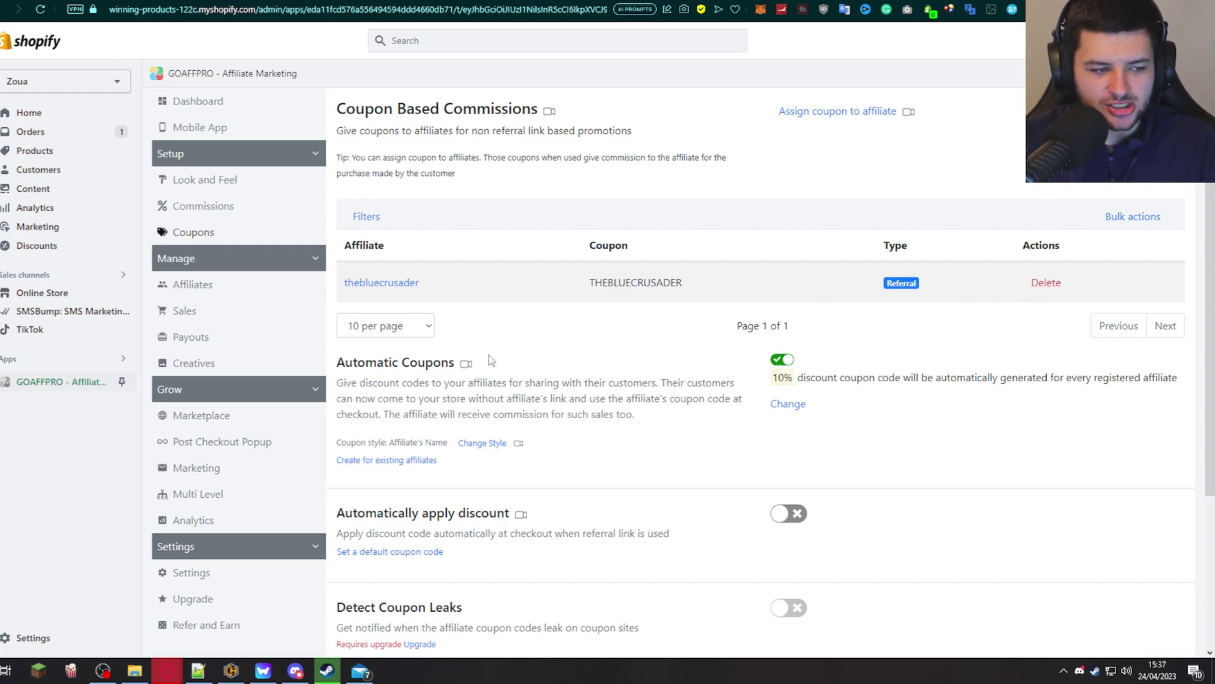
Scroll through the Coupons page listing the referral coupon and automatic 10% discount coupons
scroll(484, 420, "down", 3)
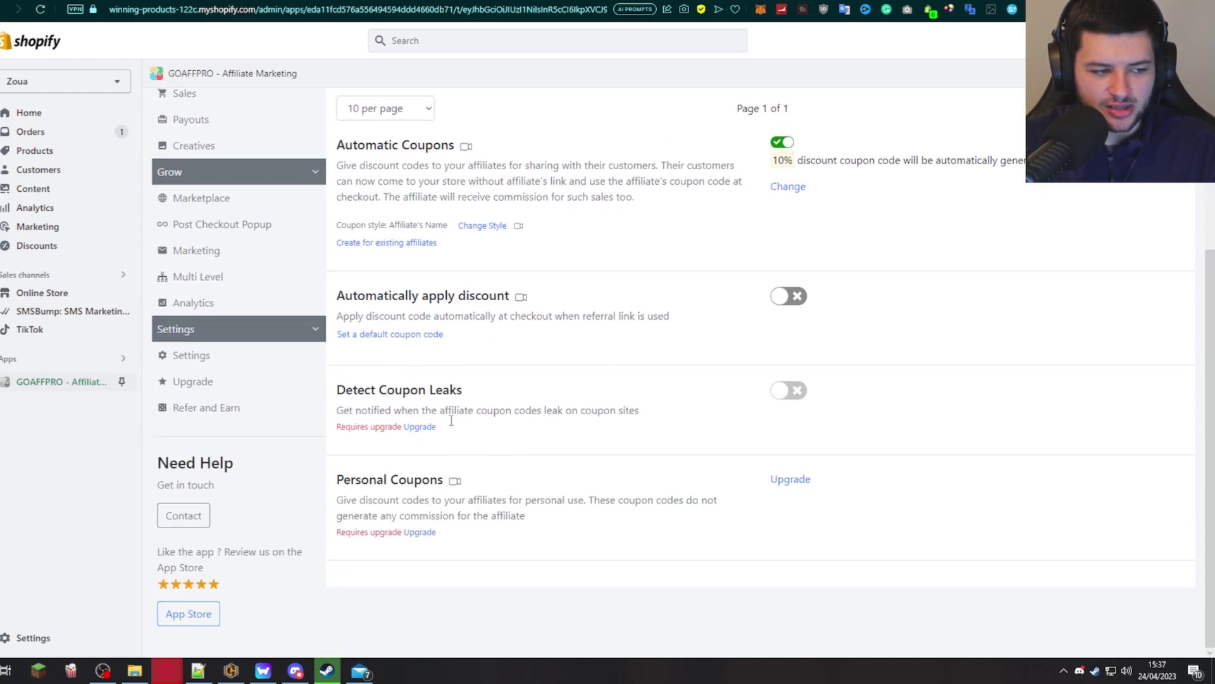
scroll(443, 430, "up", 3)
scroll(361, 429, "down", 3)
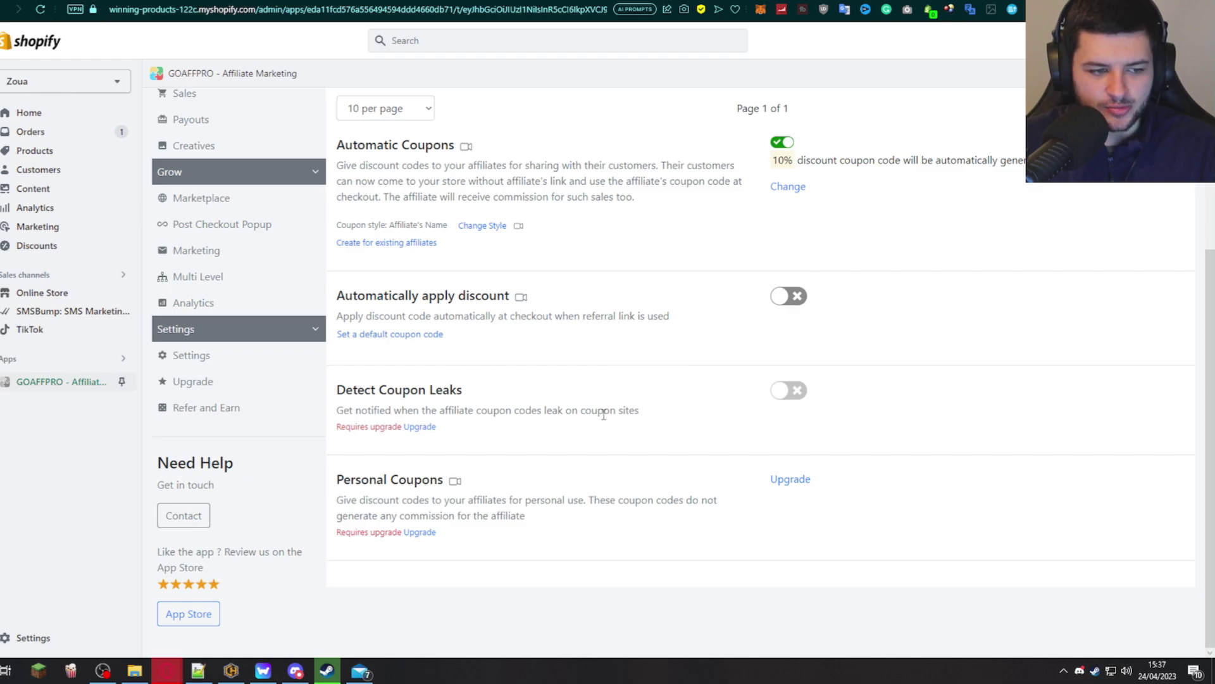
scroll(398, 410, "up", 3)
List all affiliates on the Affiliates page, then view the affiliate Sales records
left_click(207, 282)
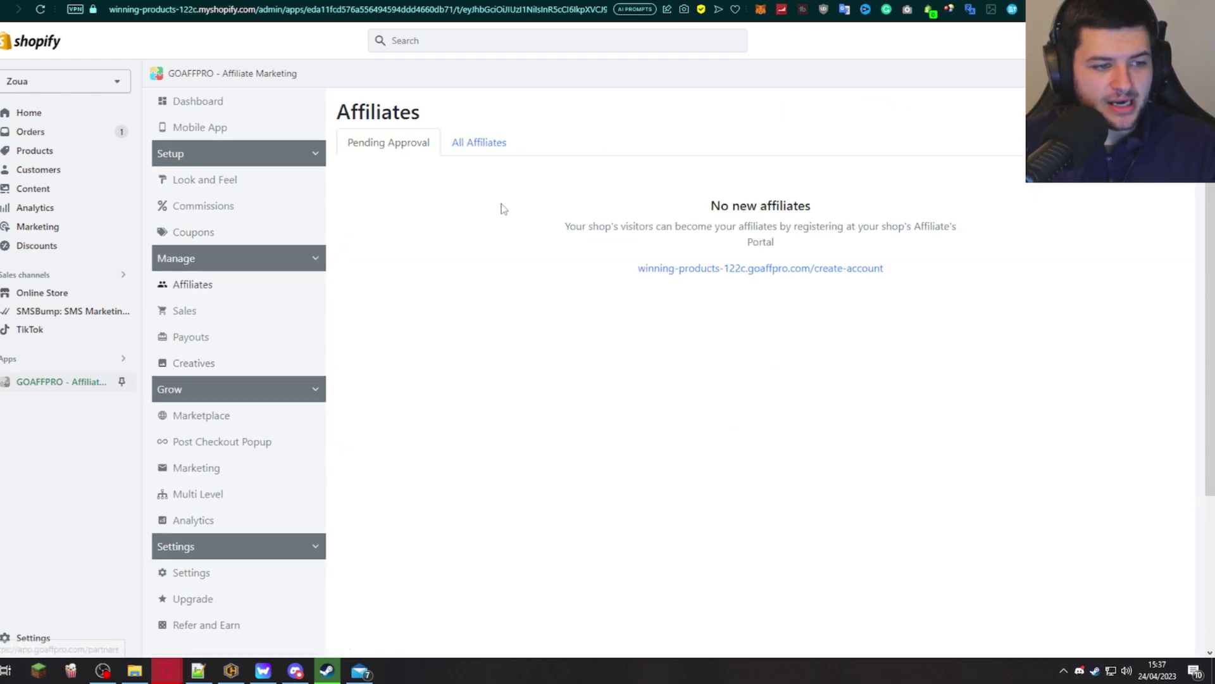
left_click(481, 144)
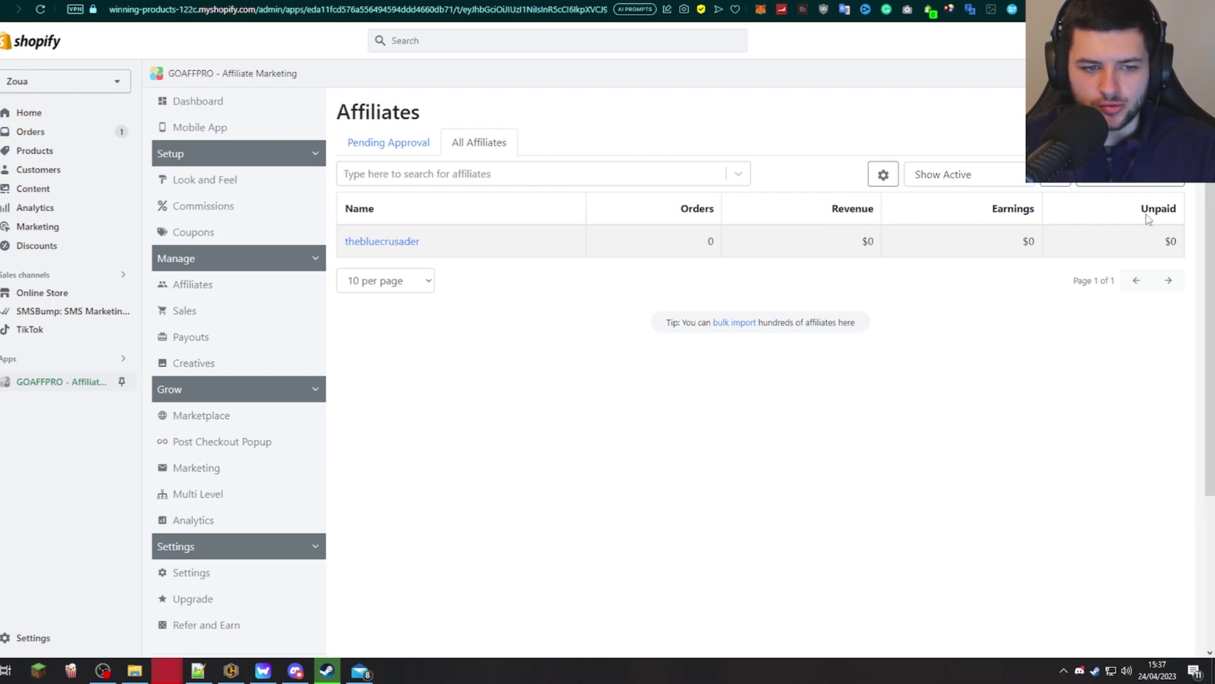
left_click(206, 310)
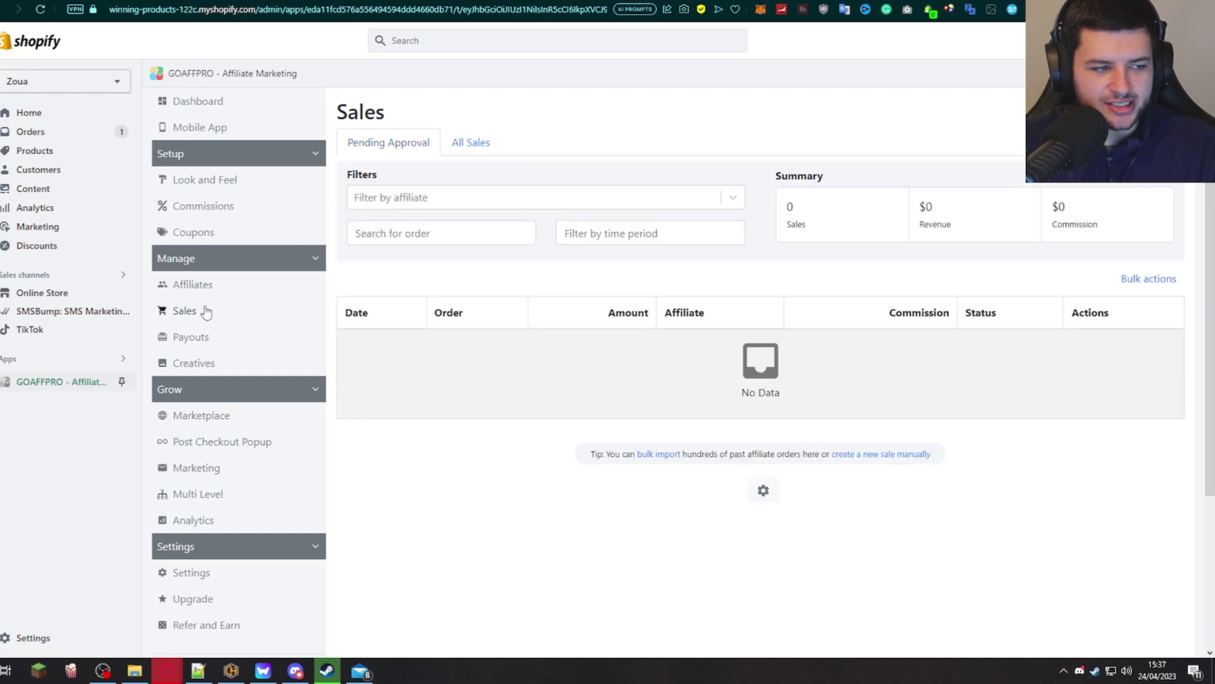
Check the Payouts page's payment method filter, then move to the Creatives upload page
left_click(182, 344)
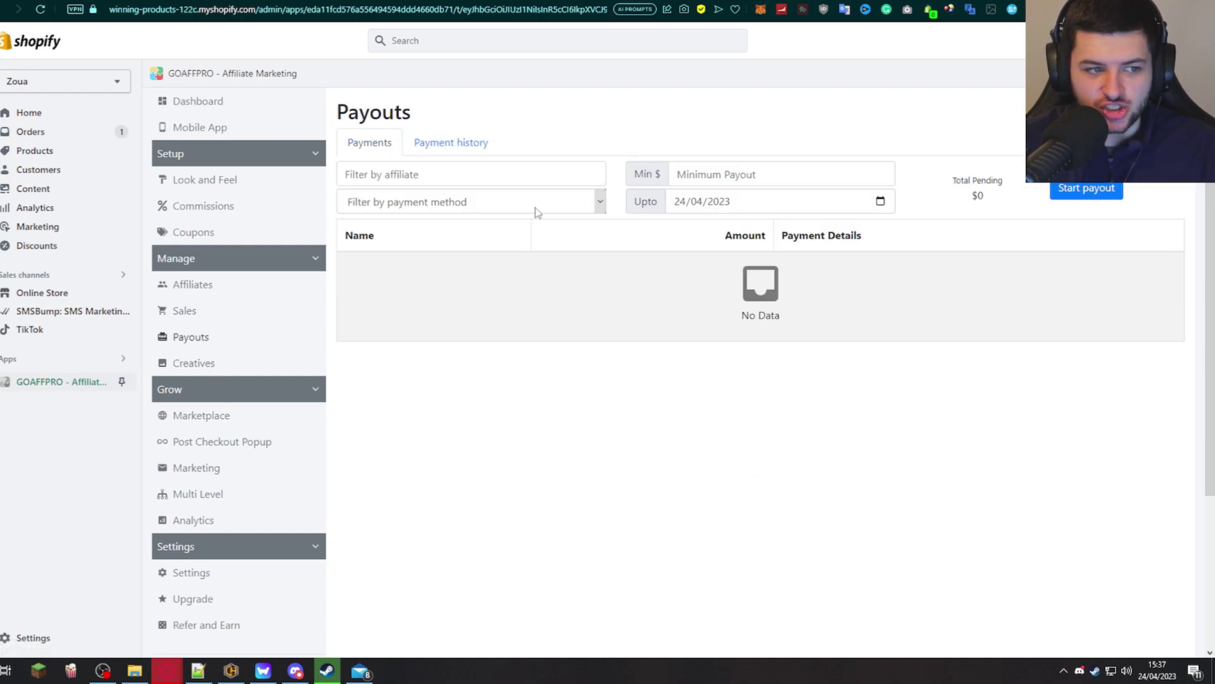
left_click(453, 206)
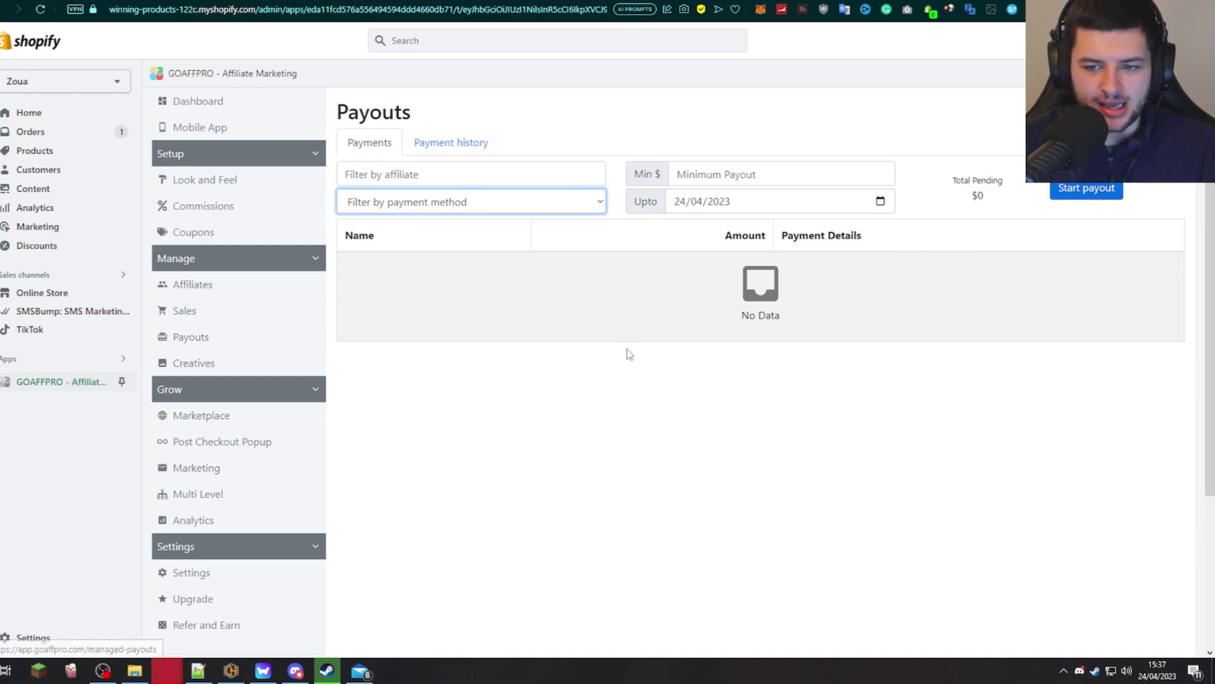
left_click(720, 347)
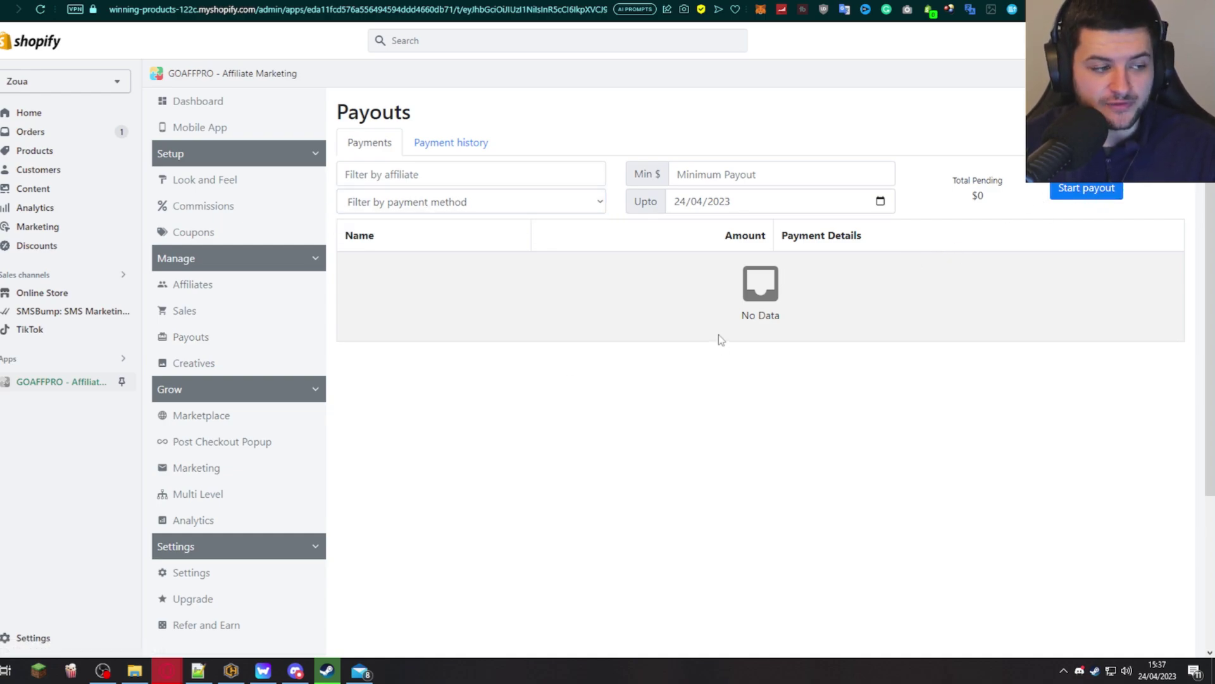
left_click(196, 361)
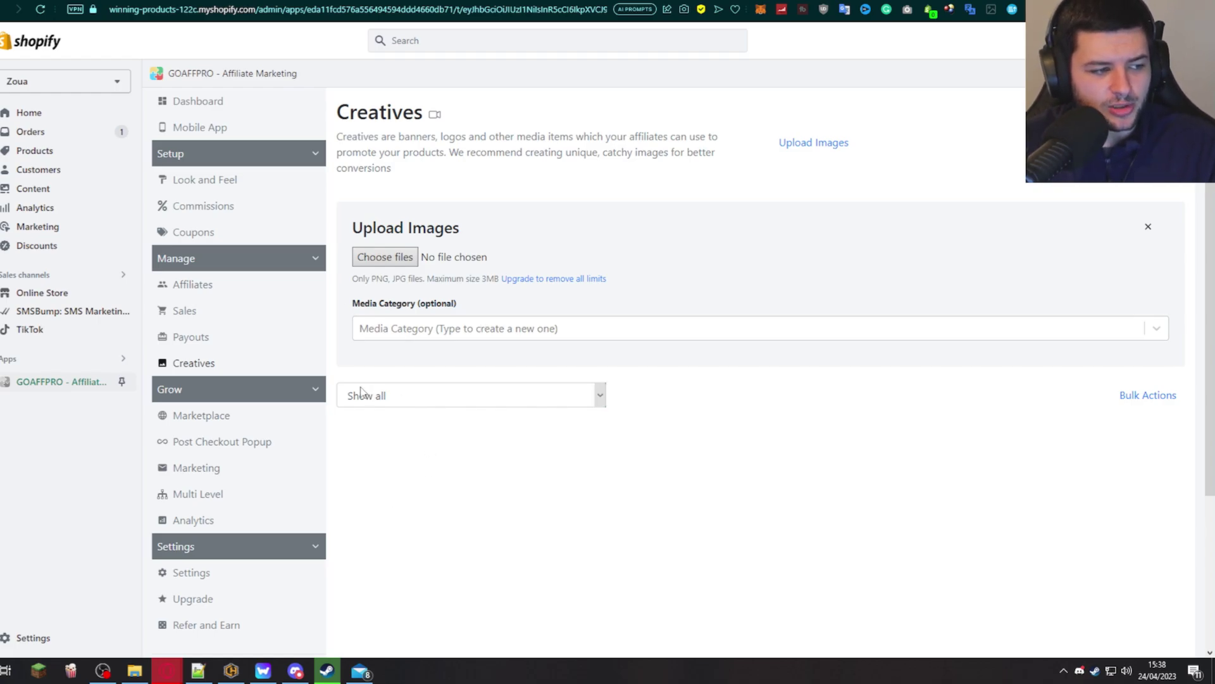
Open the Marketplace listing settings and scroll through them
scroll(380, 383, "down", 3)
left_click(202, 314)
scroll(524, 287, "down", 2)
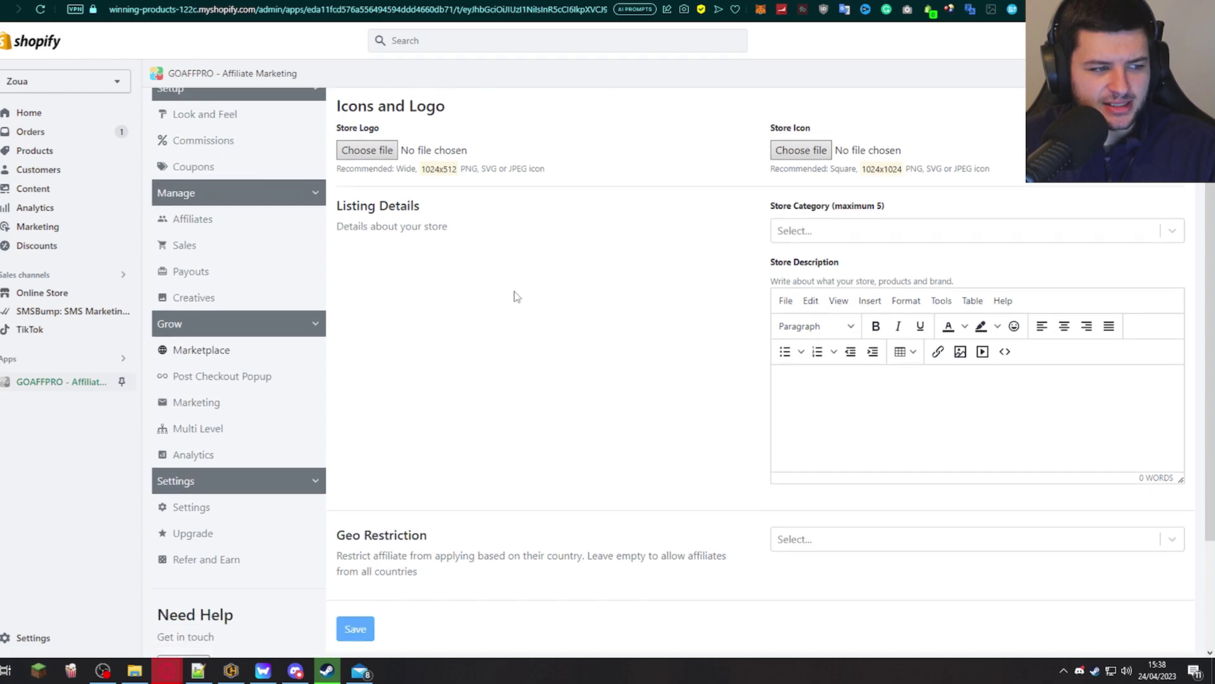
scroll(233, 324, "up", 1)
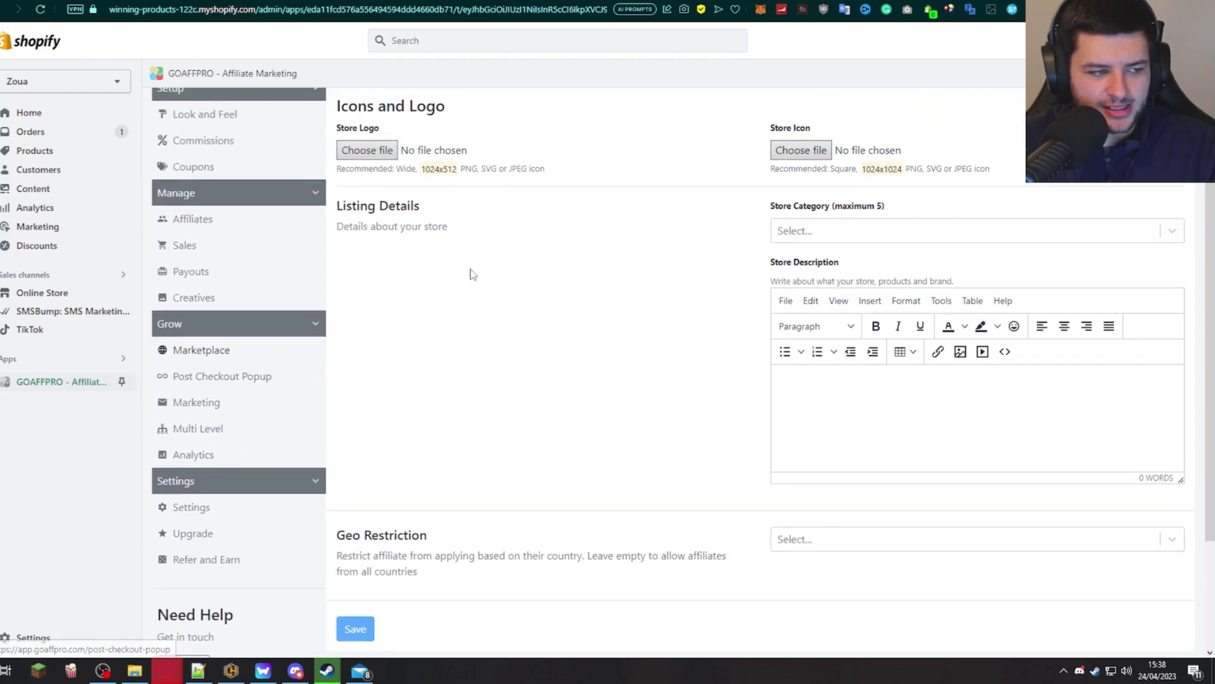
Look over the Post checkout popup's Basic, Simple and Advanced styles
left_click(204, 379)
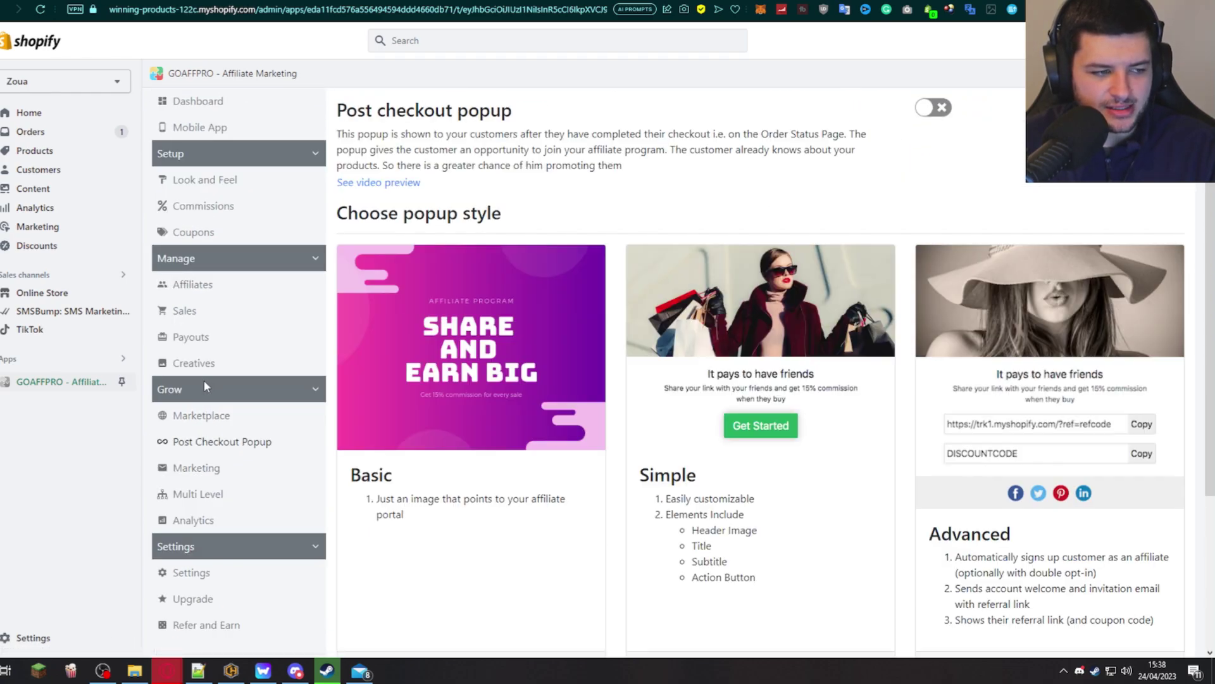
left_click_drag(431, 132, 652, 134)
left_click(601, 140)
scroll(450, 207, "down", 3)
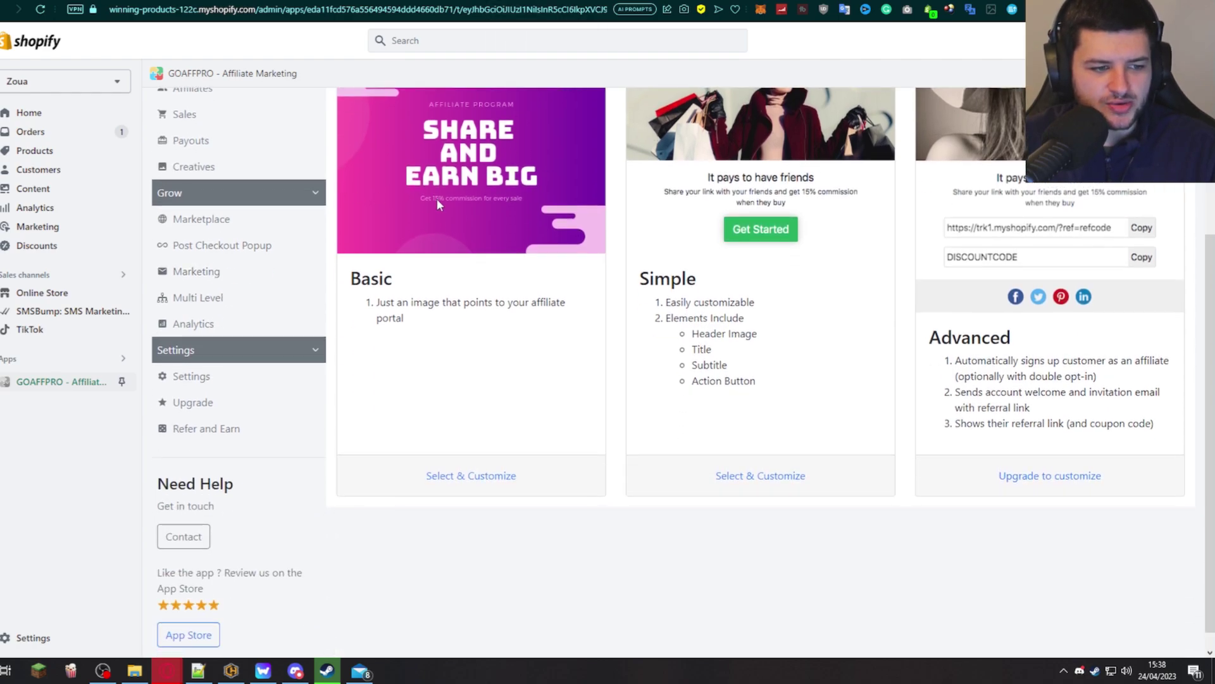
Review the Multi Level Marketing settings, showing 0 levels and MLM switched off
left_click(198, 297)
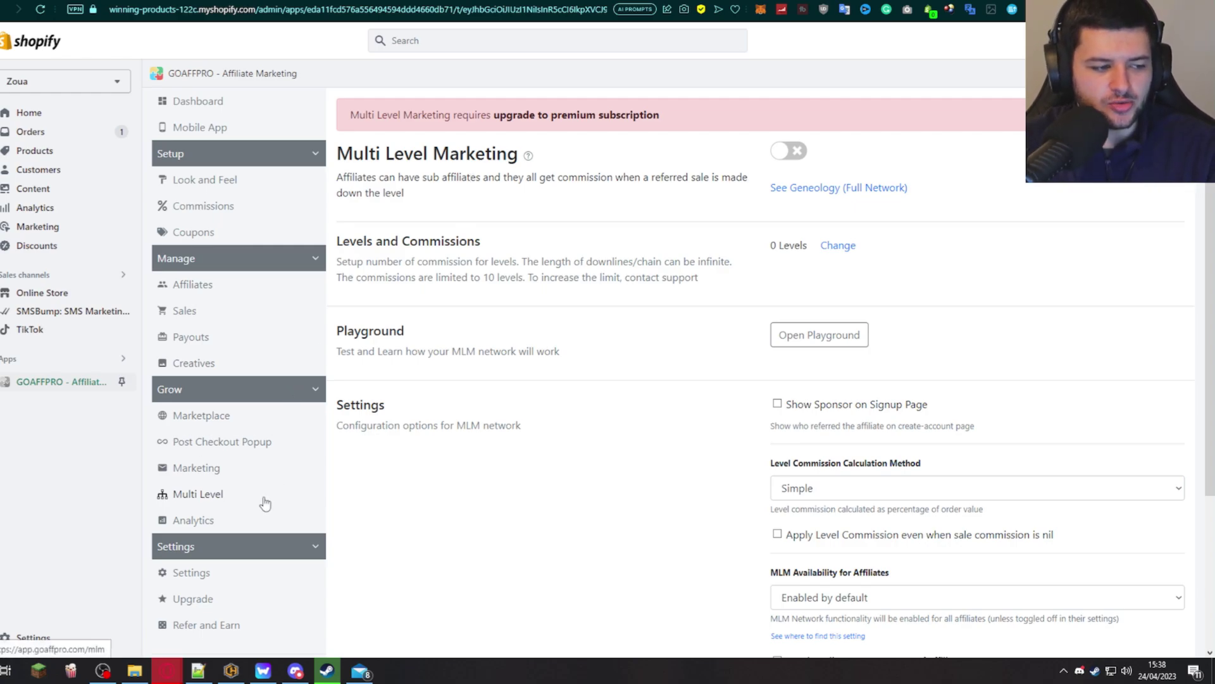
scroll(212, 467, "down", 1)
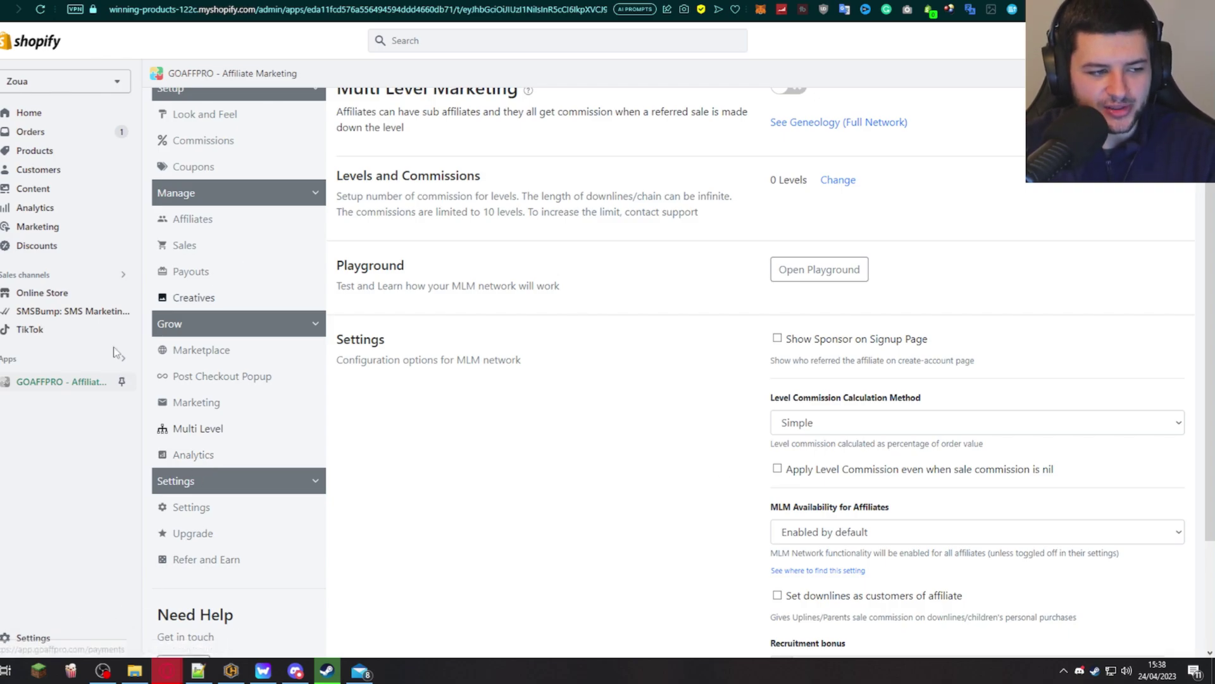
scroll(658, 290, "up", 2)
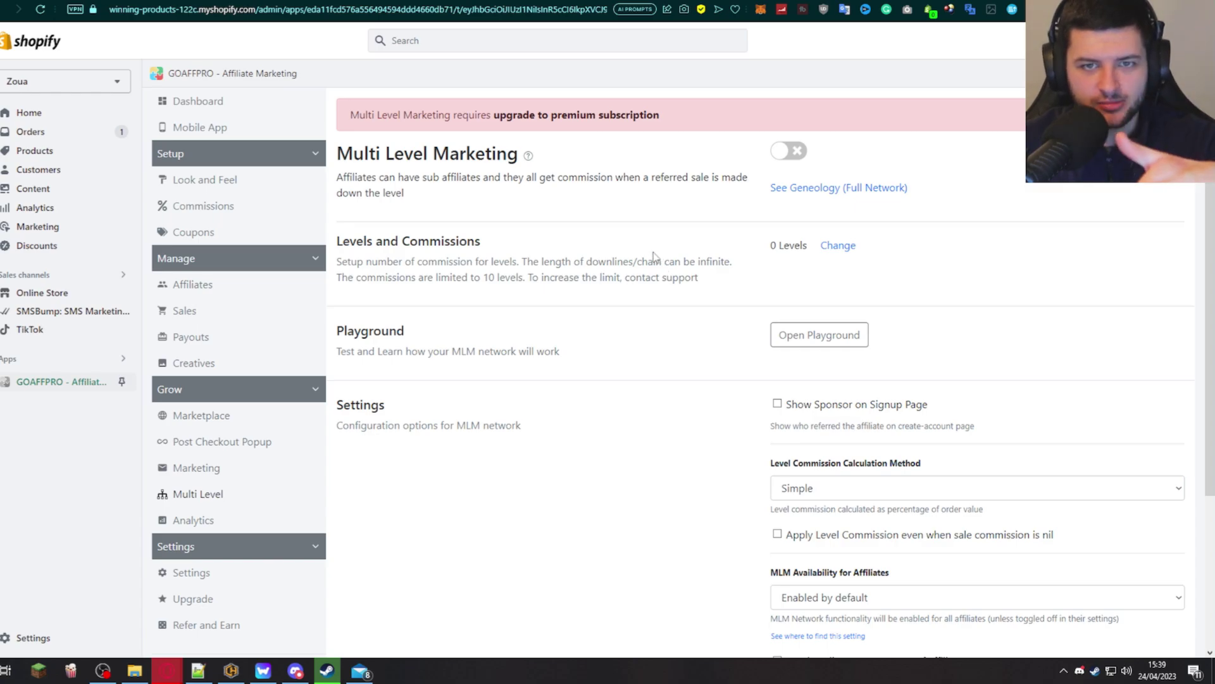
View the affiliate Analytics figures, then open the General settings for registrations and auto-approval
scroll(215, 405, "down", 2)
left_click(196, 388)
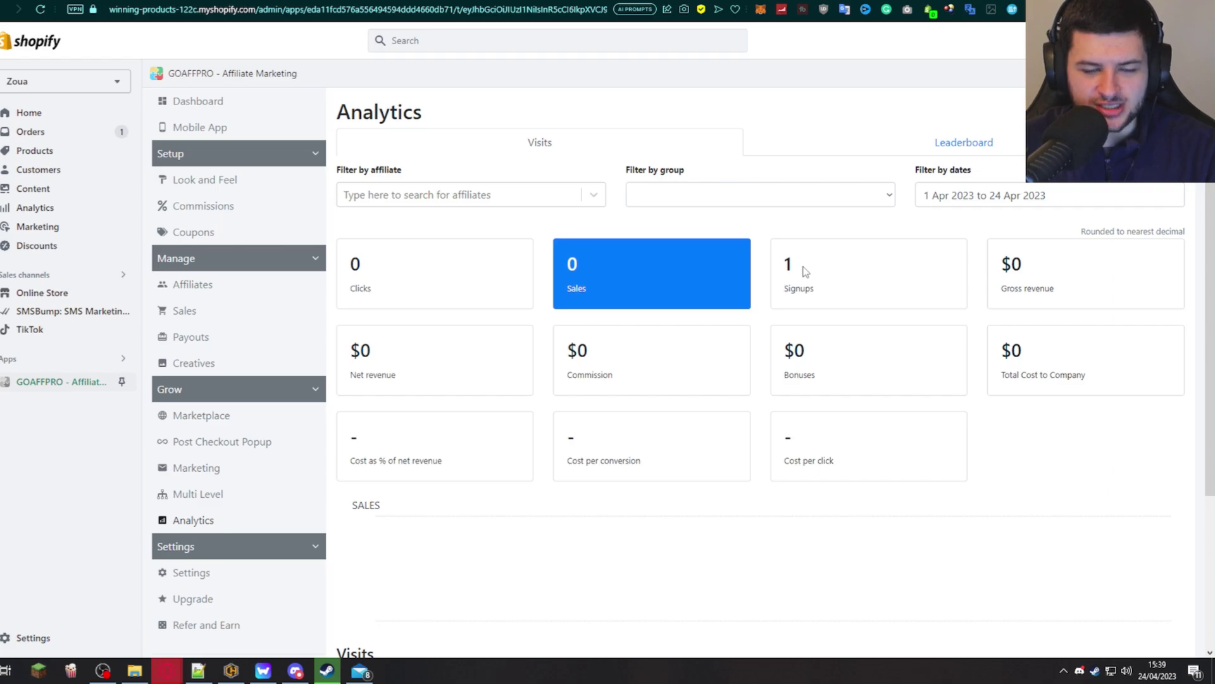
scroll(250, 481, "down", 1)
left_click(191, 530)
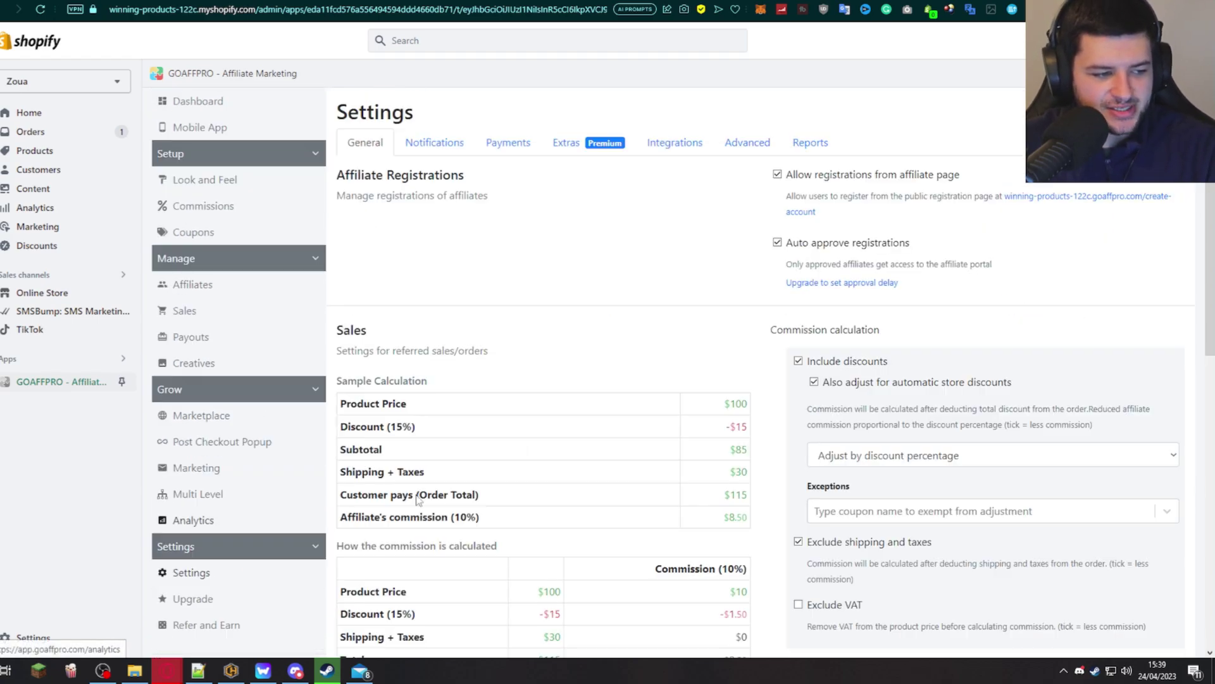